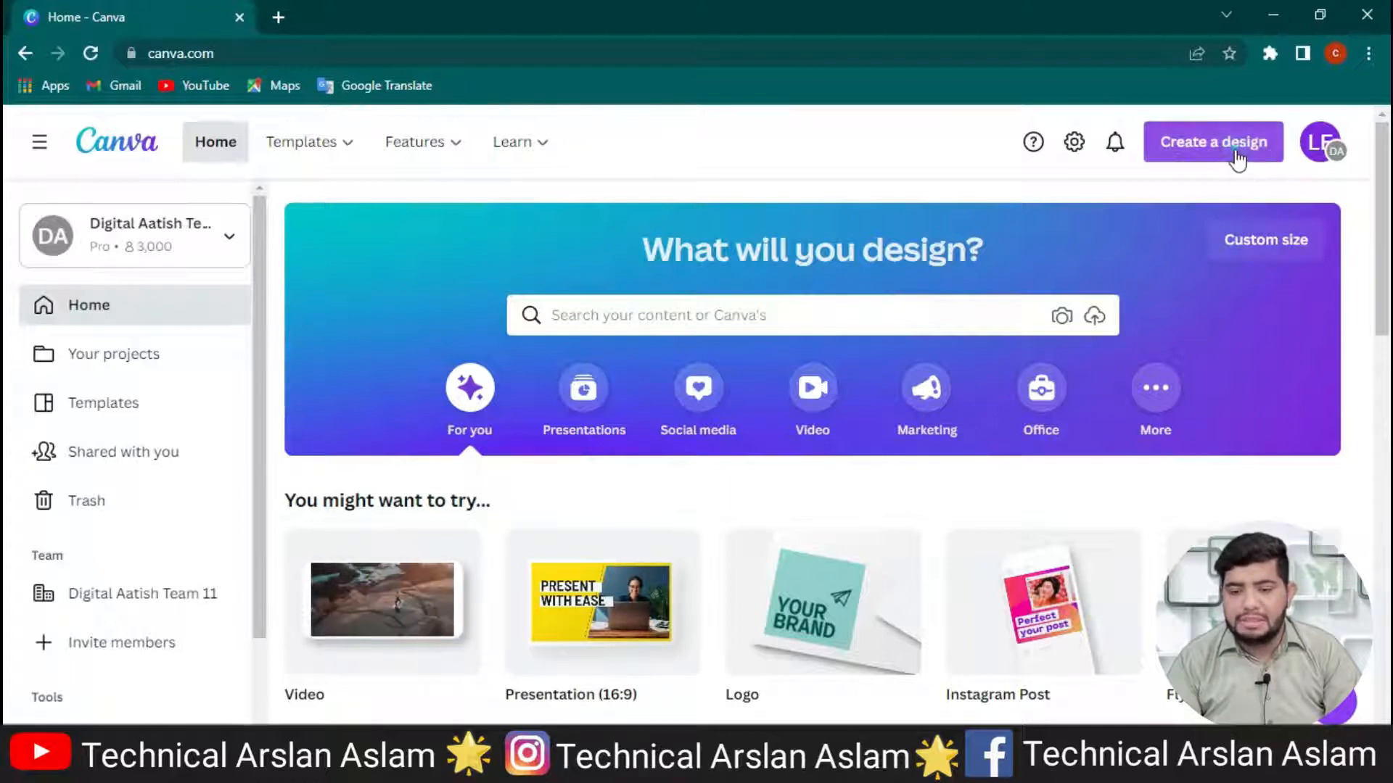
Search the design types for "facebook cover" and create a blank Facebook Cover design.
click(1236, 153)
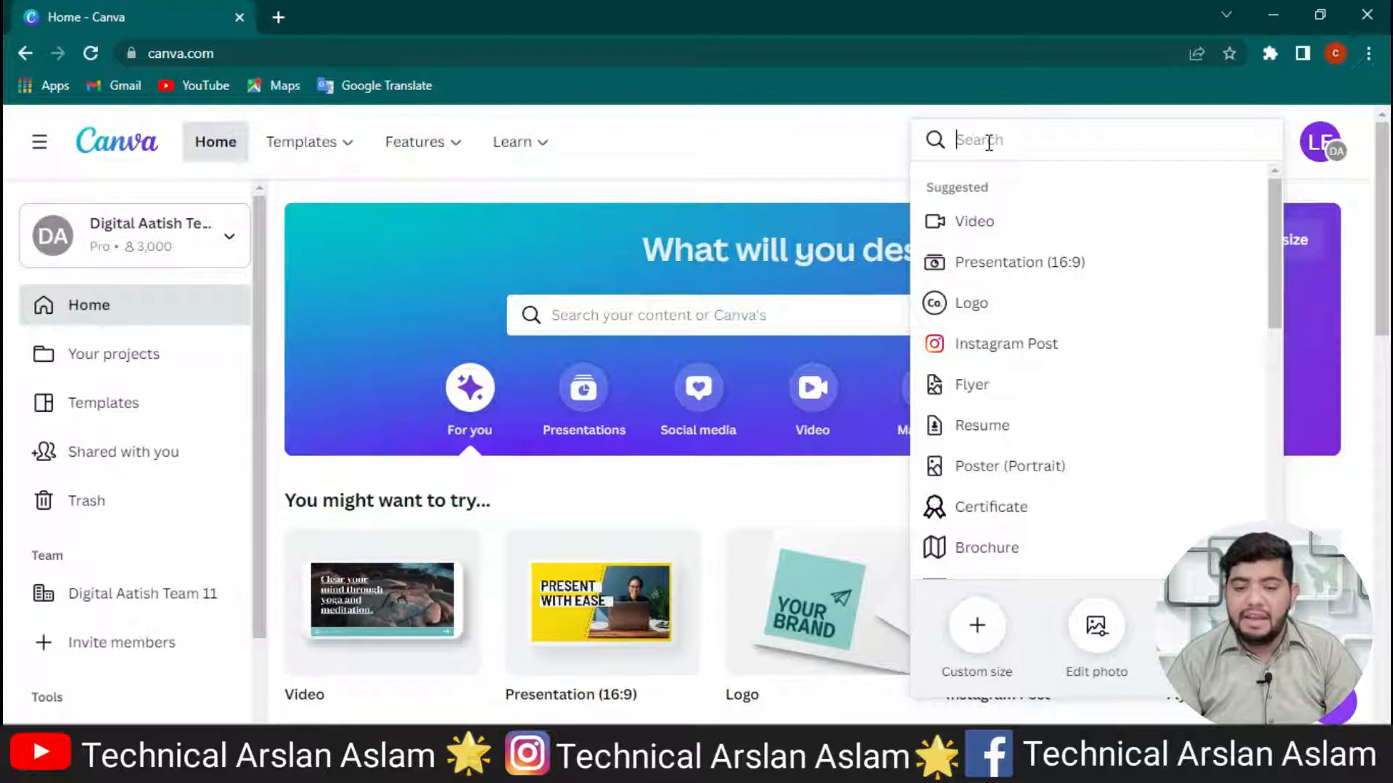
text(facebook)
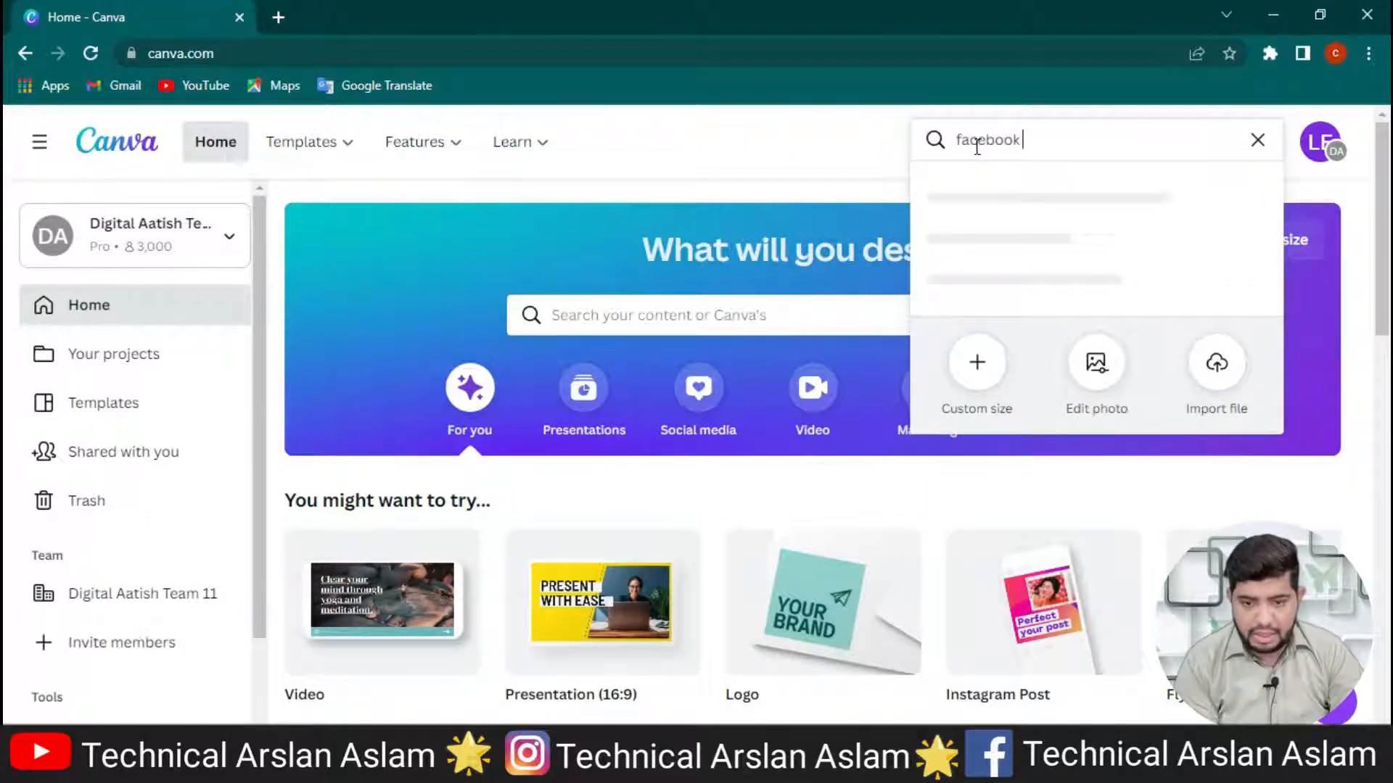
text( cover)
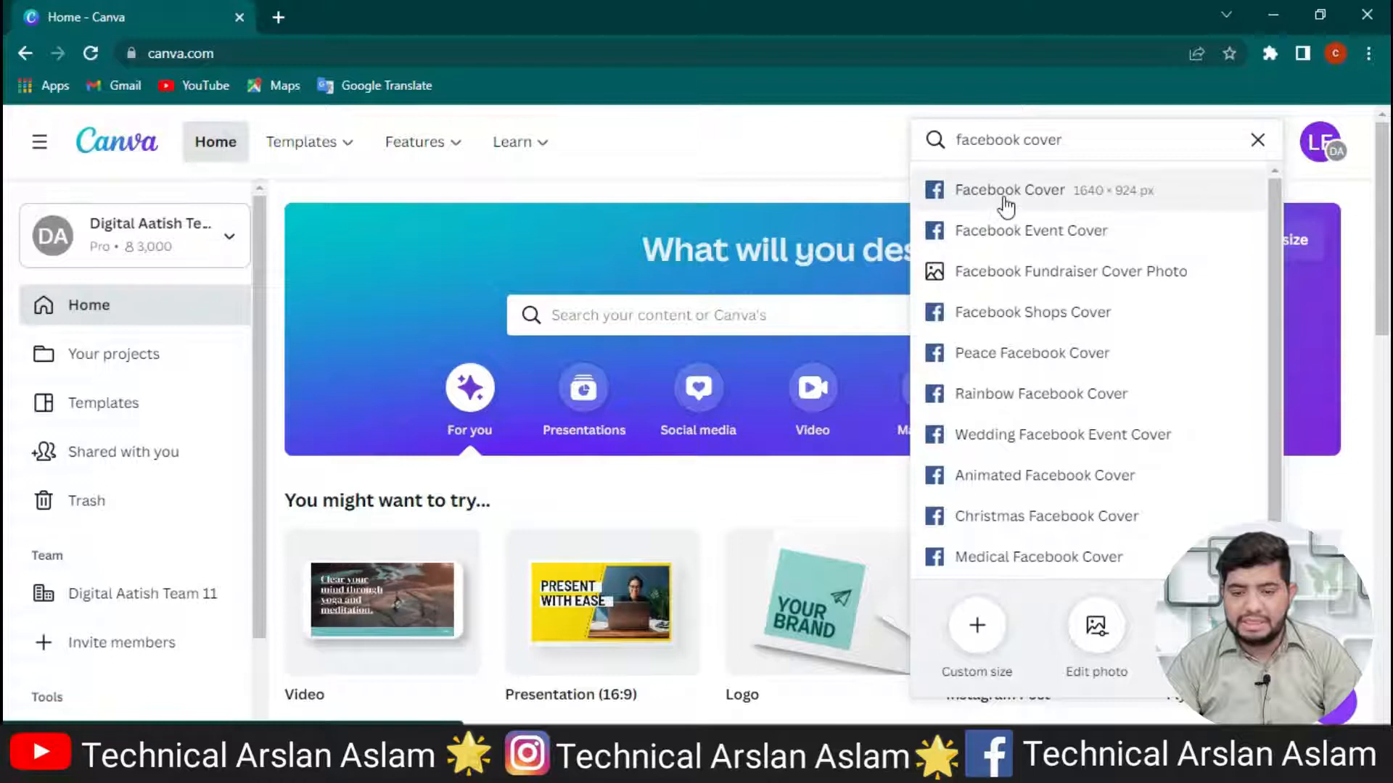
click(1027, 192)
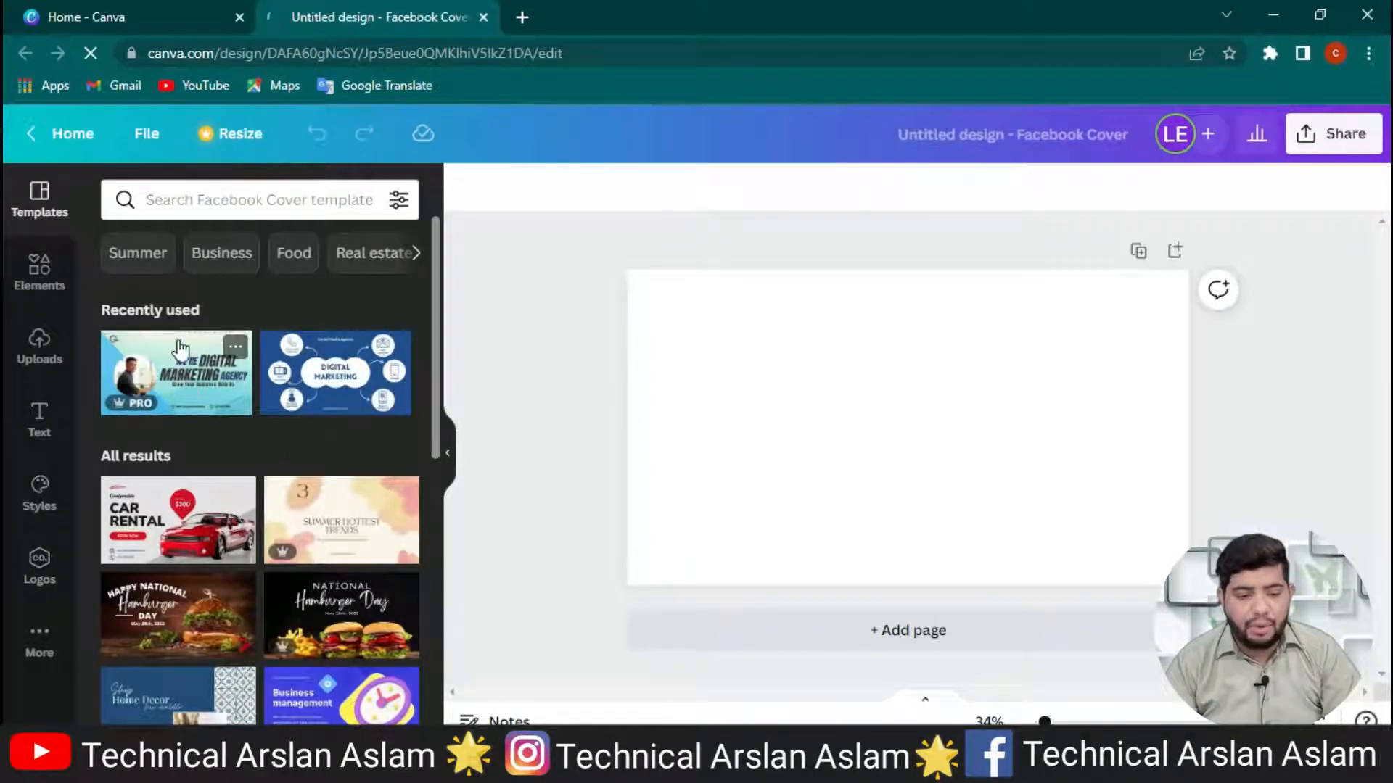
Browse the available Facebook Cover templates for a suitable layout.
scroll(172, 471, down, 8)
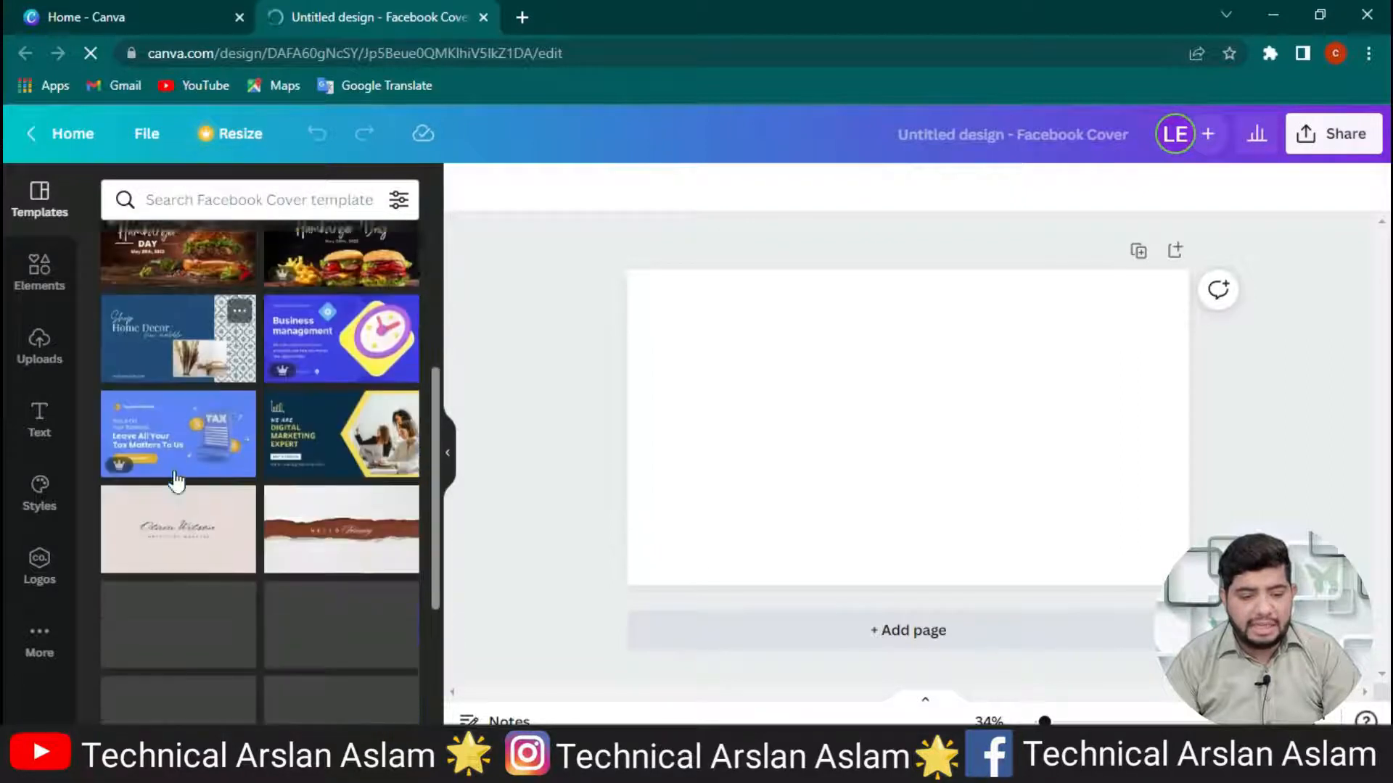
mouse_move(175, 479)
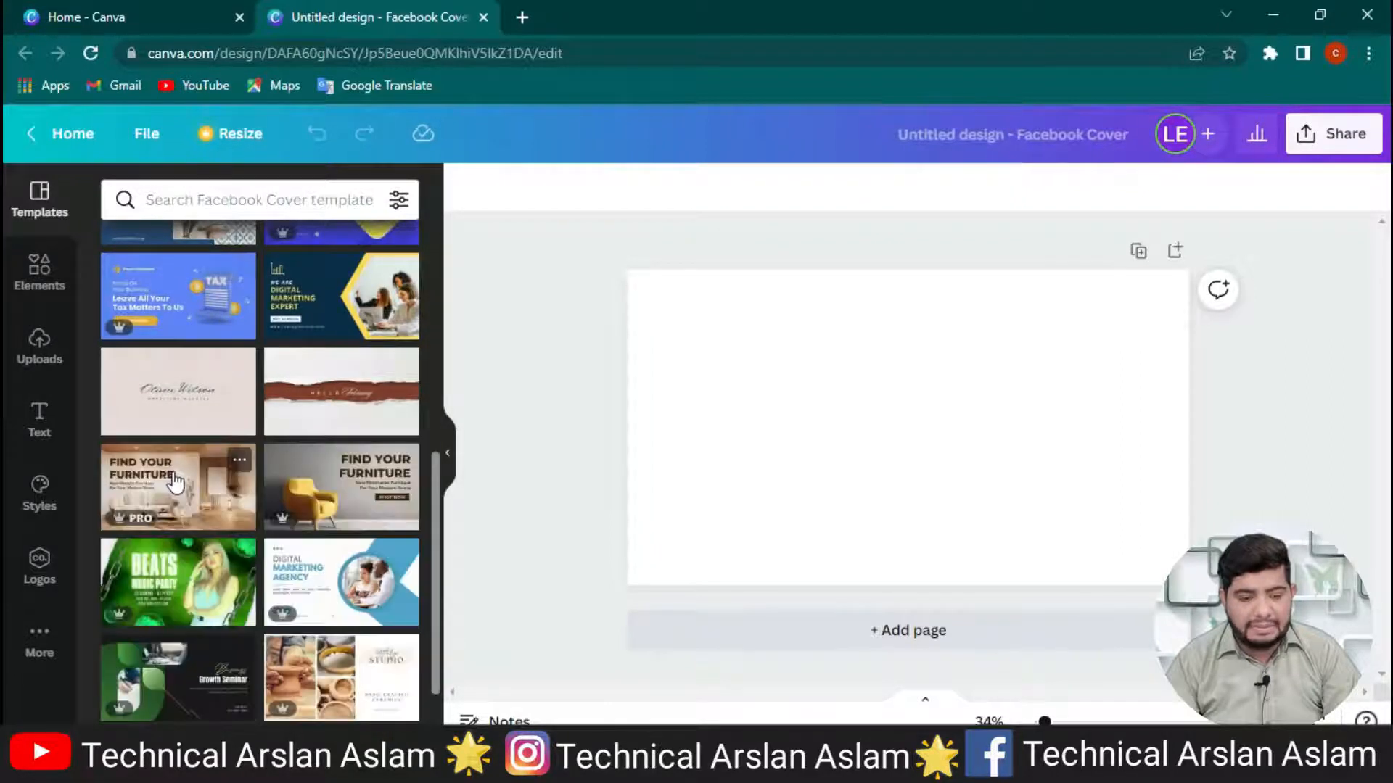
scroll(174, 481, down, 5)
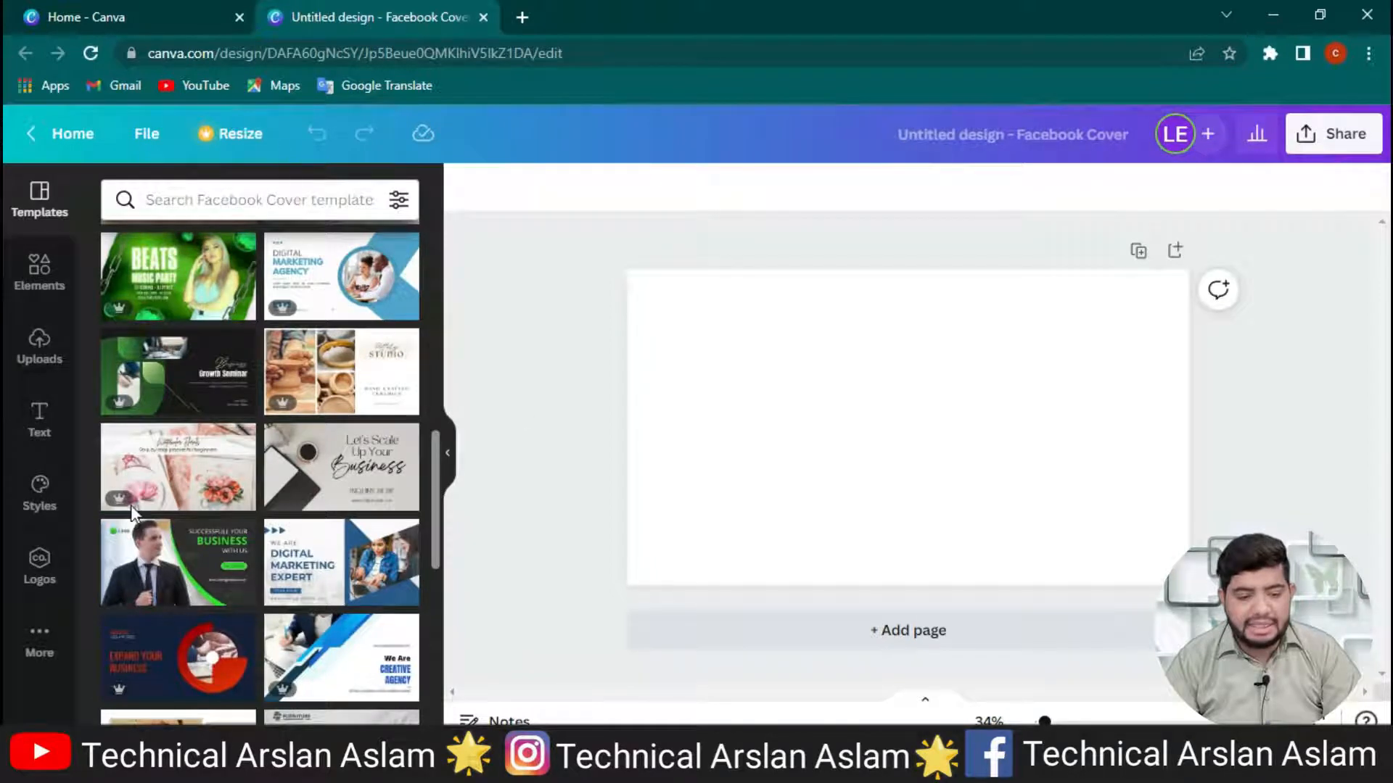
mouse_move(133, 497)
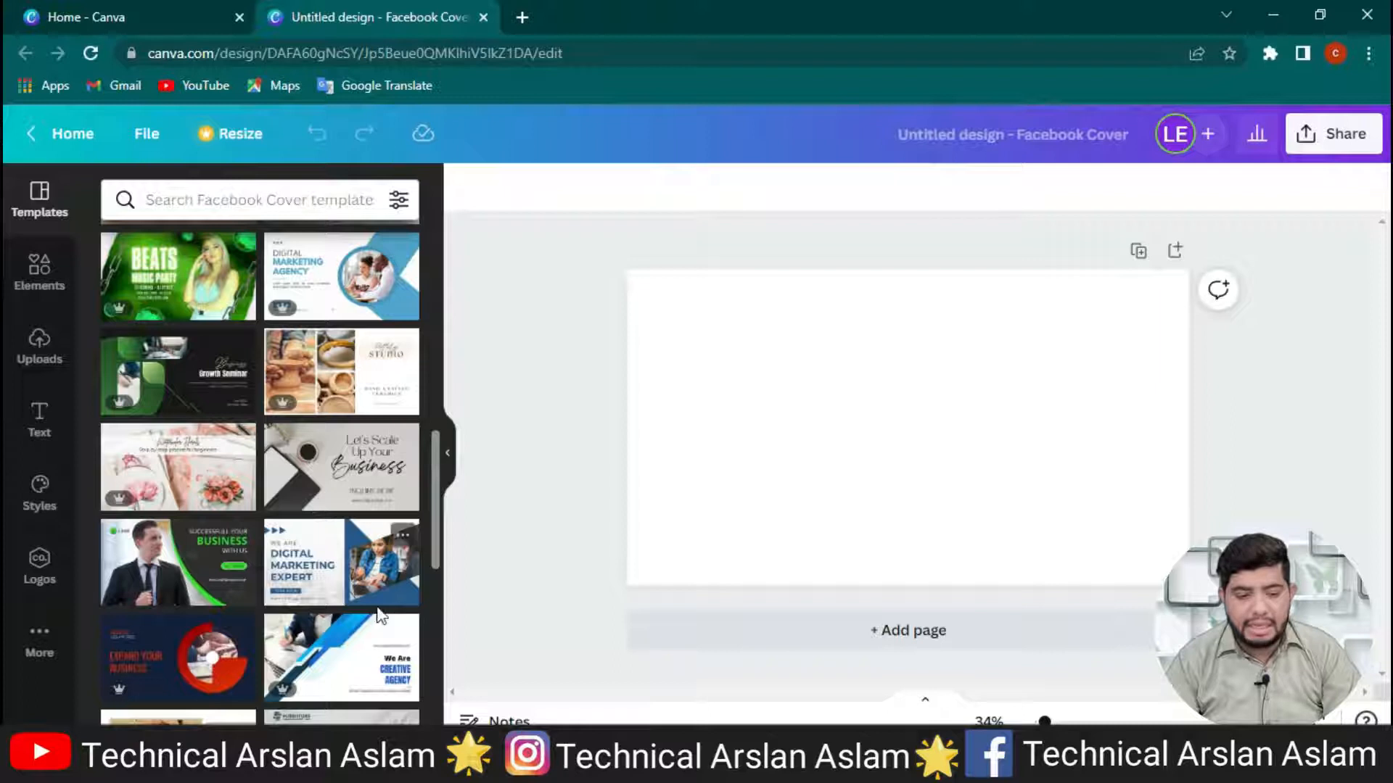
scroll(234, 542, down, 6)
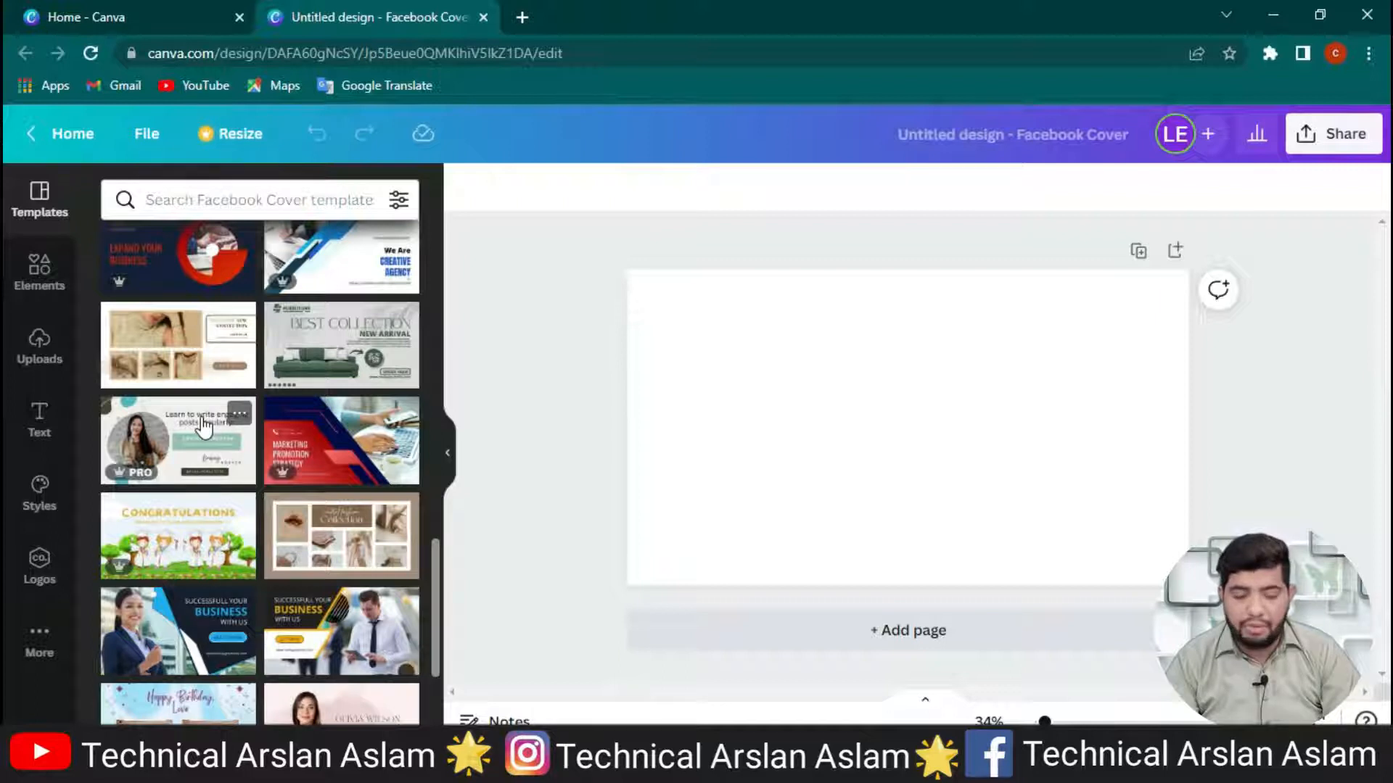
scroll(334, 544, down, 3)
scroll(334, 544, down, 3)
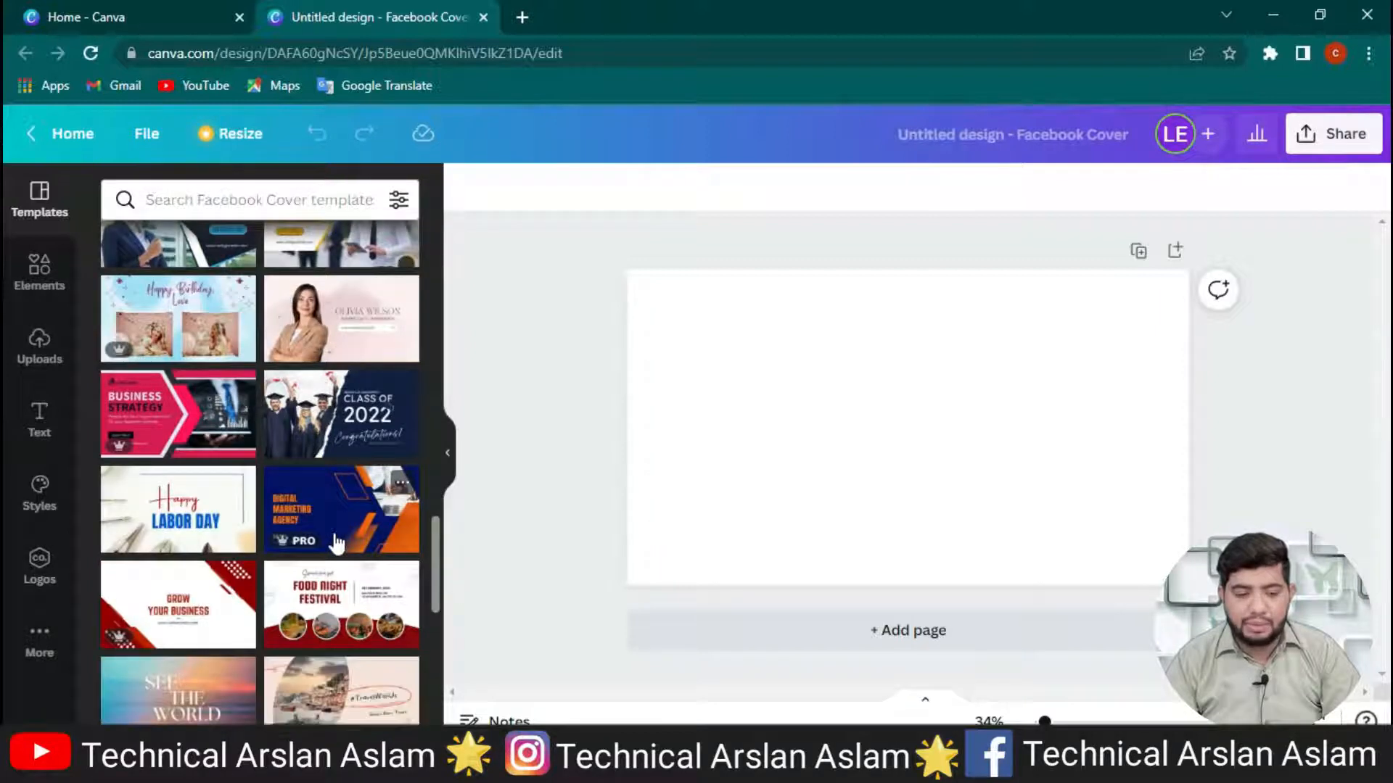
scroll(335, 540, up, 15)
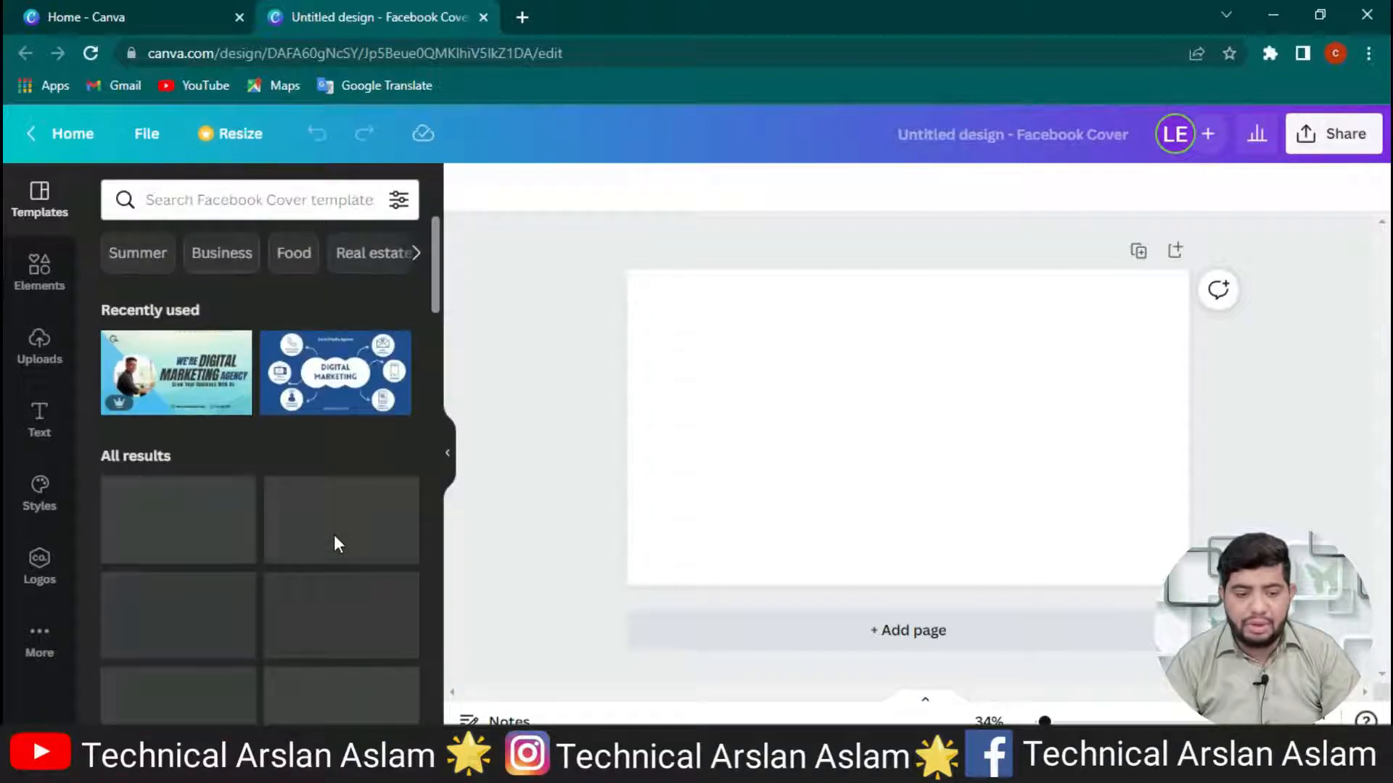
Search the templates for "marketing" and apply the "We're Digital Marketing Agency" template to the page.
click(274, 201)
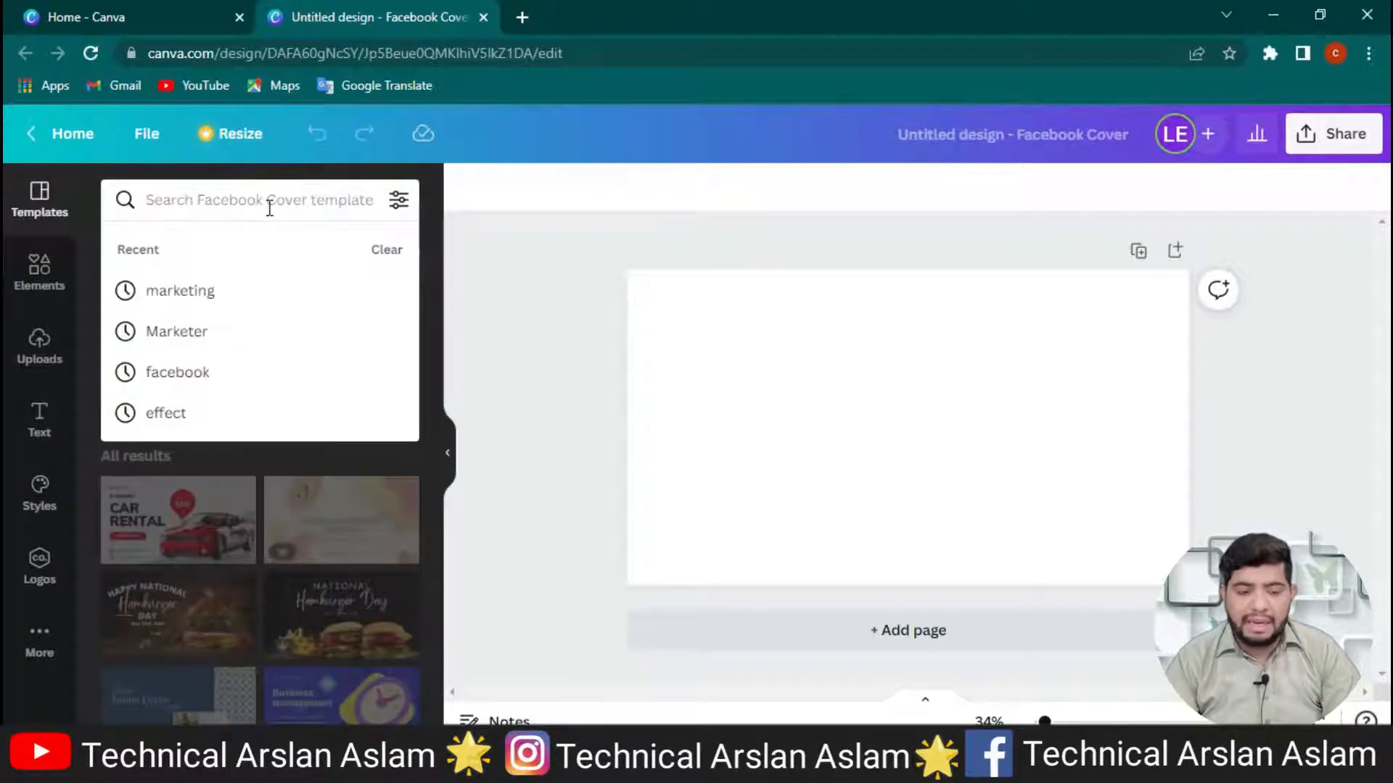
click(230, 290)
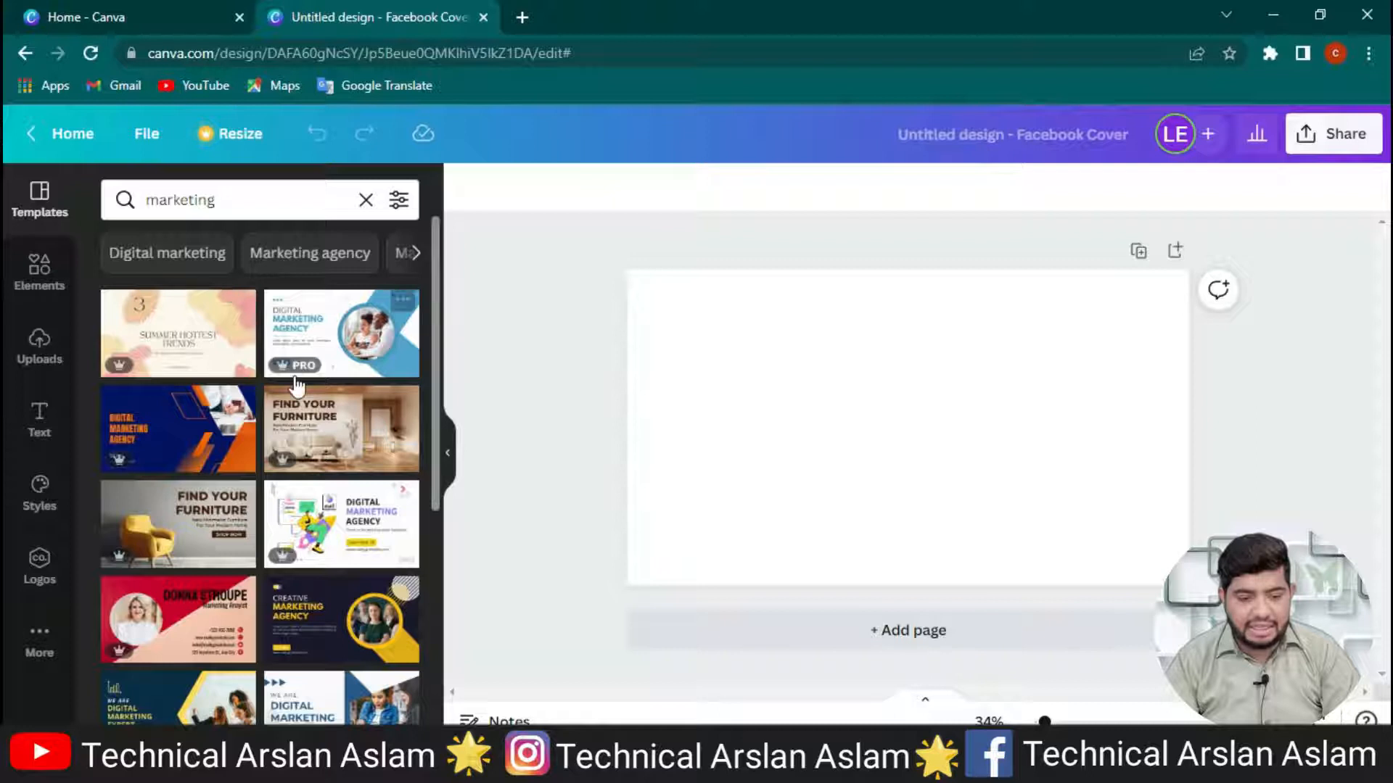
scroll(317, 411, down, 2)
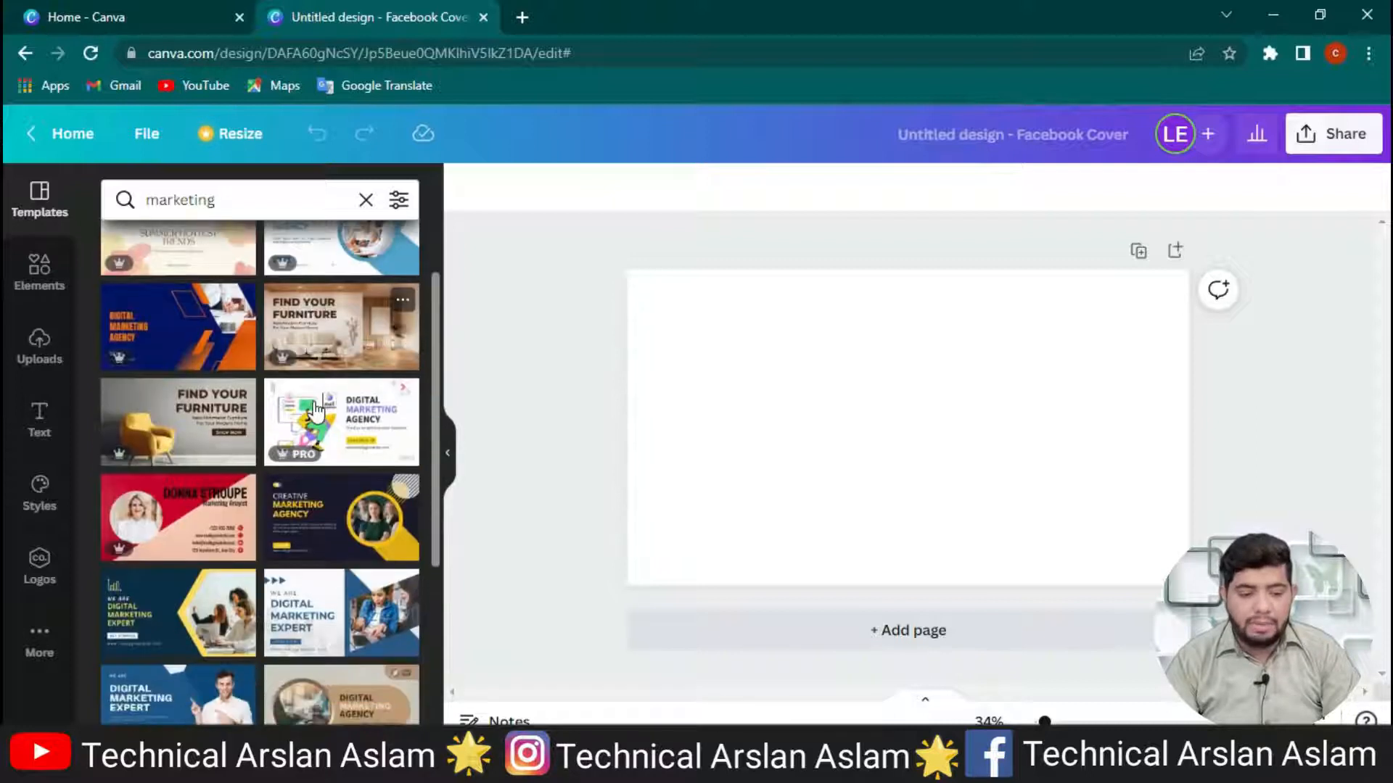
scroll(322, 363, down, 2)
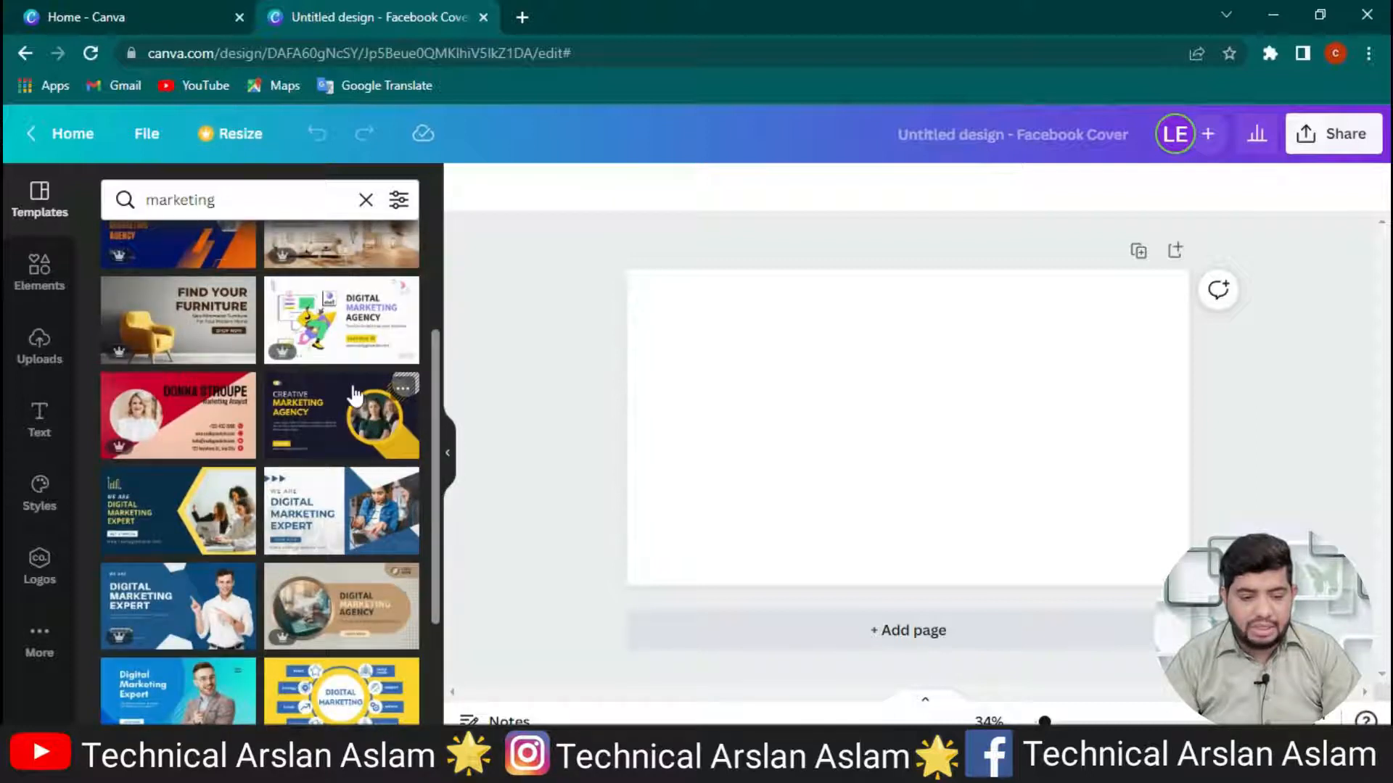
scroll(312, 433, down, 3)
scroll(312, 434, down, 6)
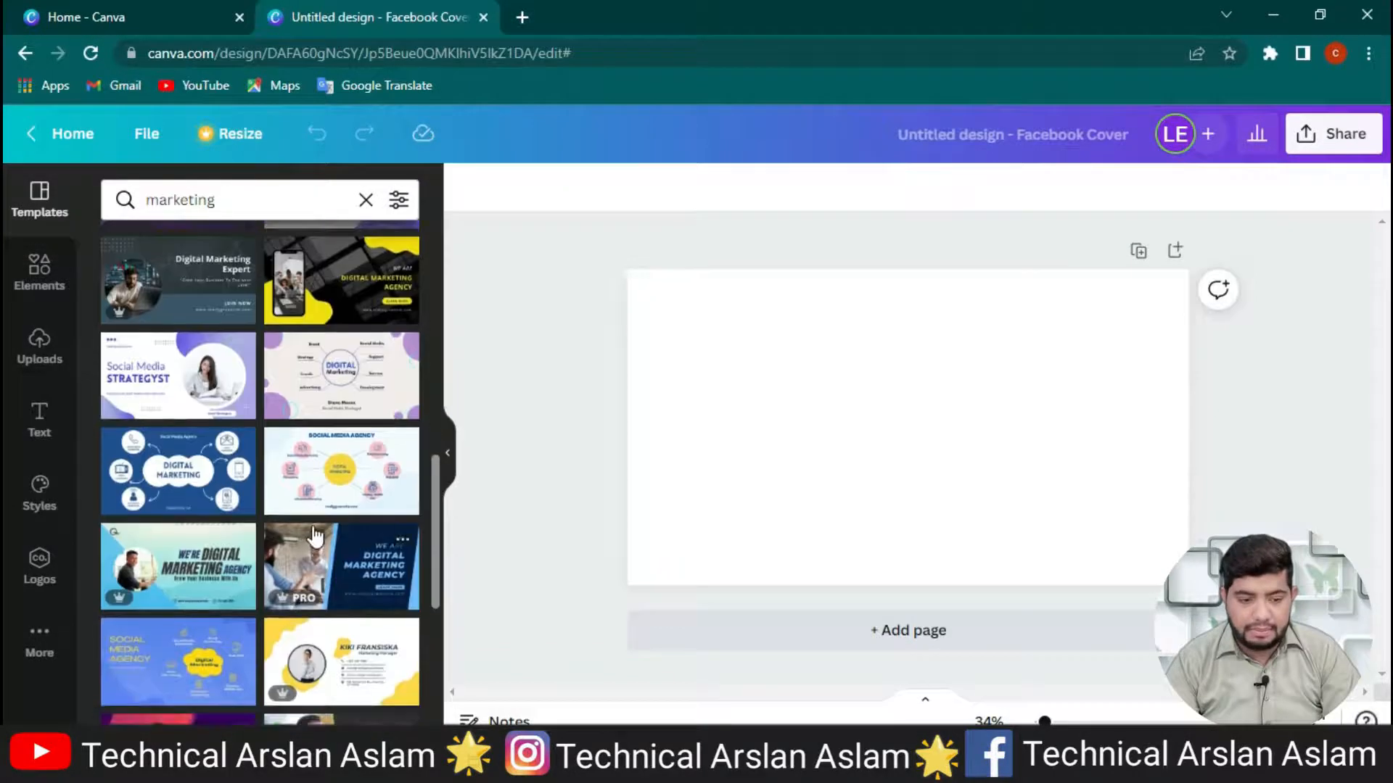
scroll(315, 535, down, 1)
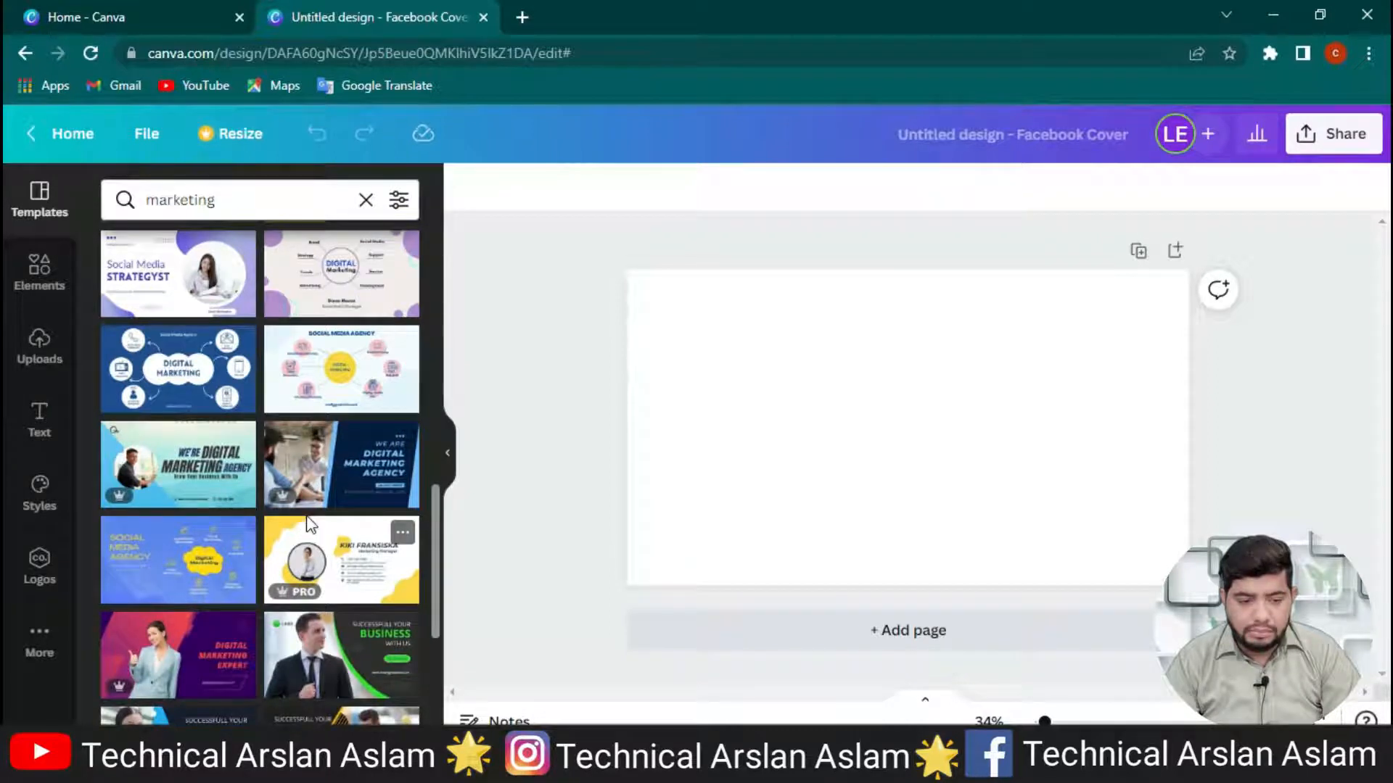
drag(202, 458, 839, 381)
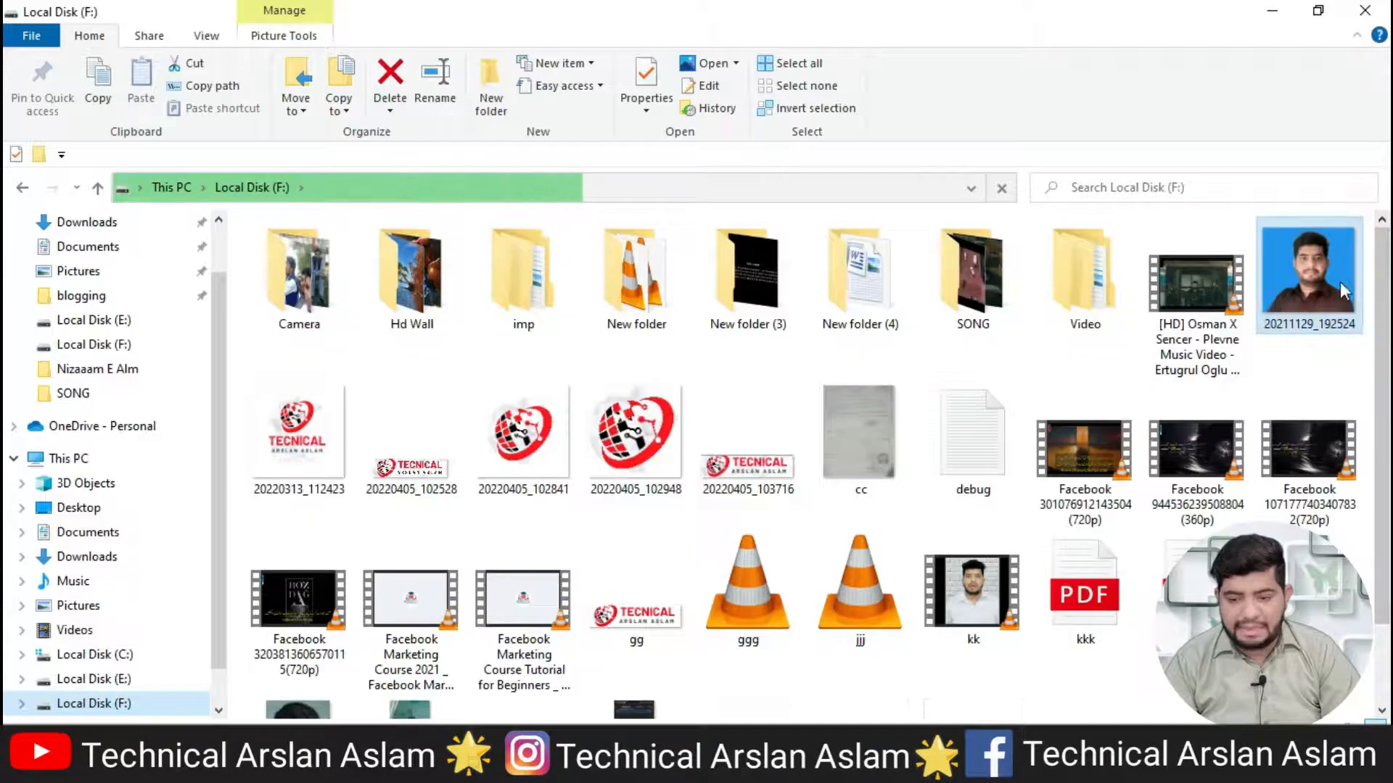
Upload the image 20211129_192524 from Local Disk (F:) and replace the photo in the template's circular frame with it.
drag(1337, 264, 238, 482)
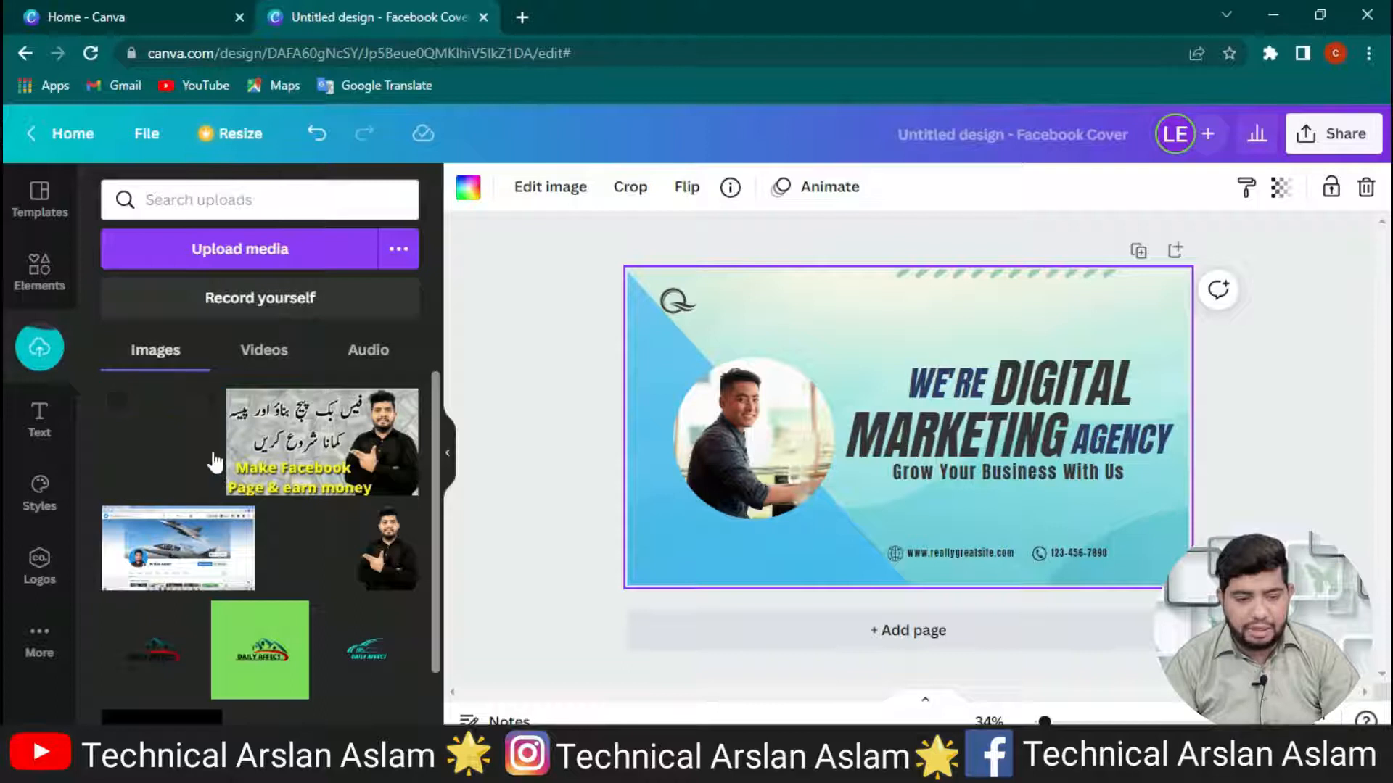
drag(134, 488, 755, 476)
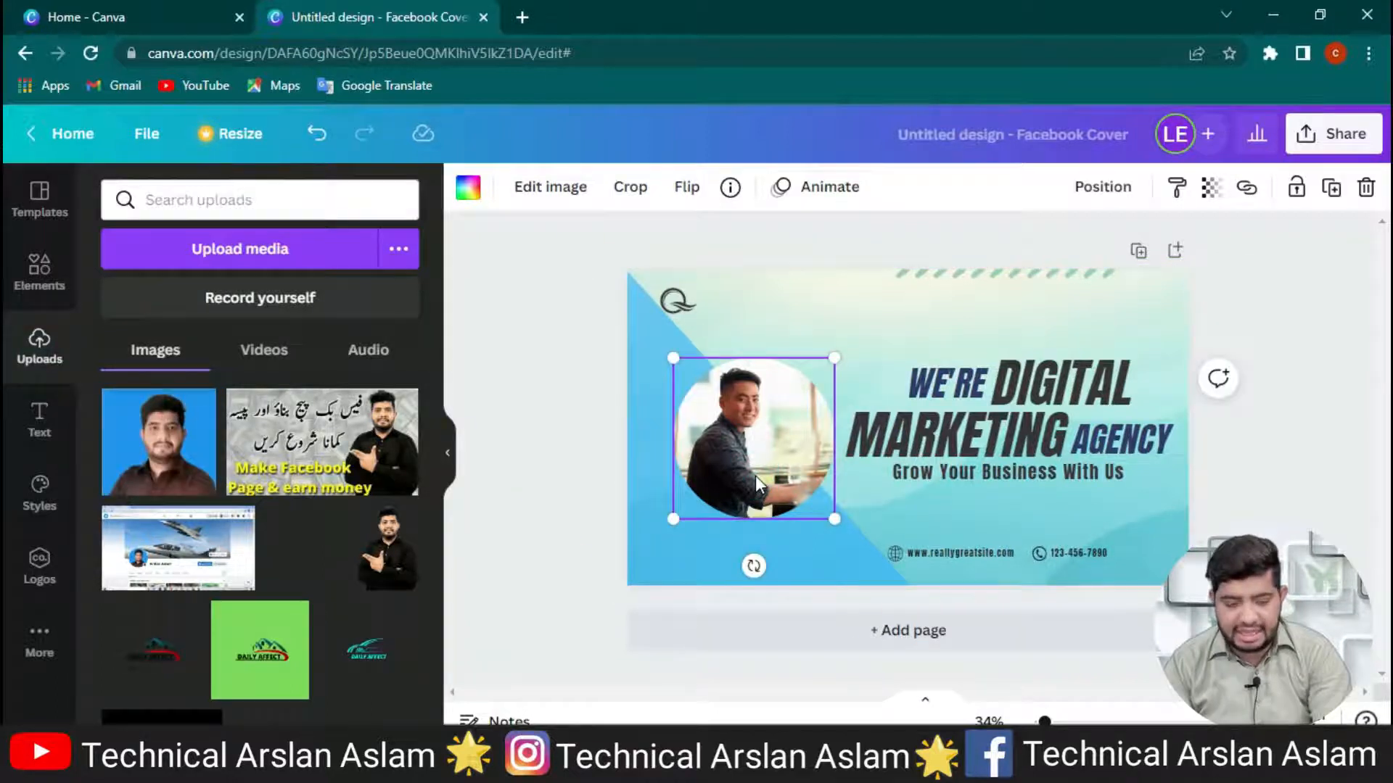
key(ctrl+z)
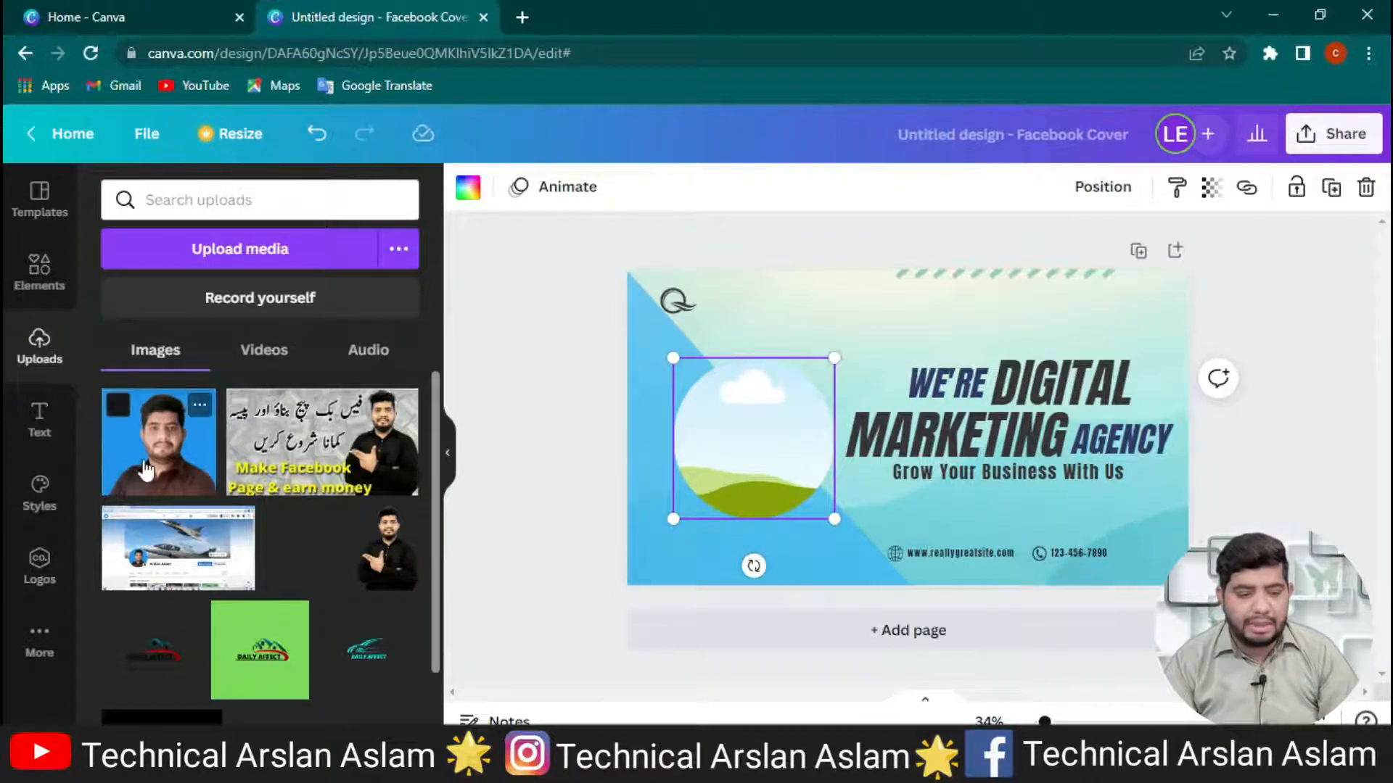
drag(145, 468, 727, 446)
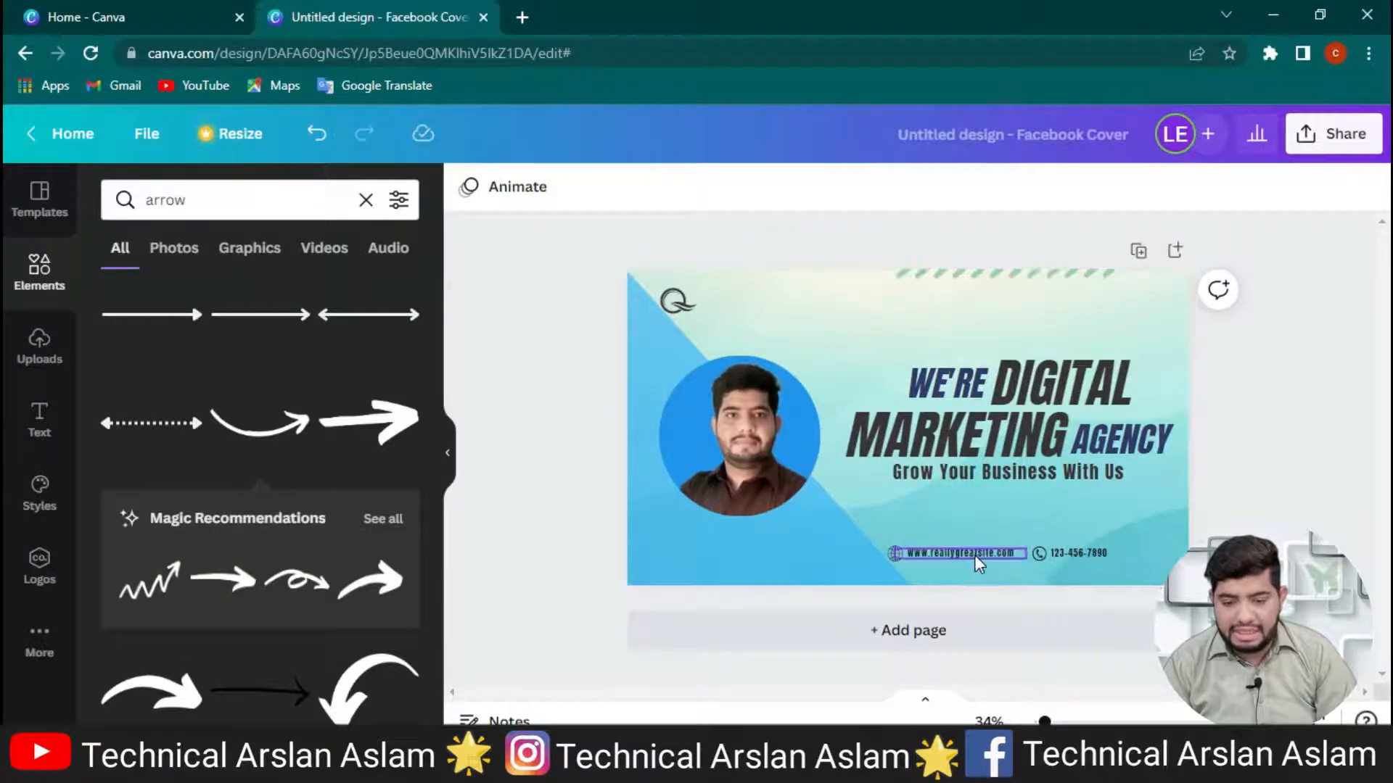
Delete the phone number, the website address and their two icons from the cover's lower edge.
click(1102, 564)
click(1039, 563)
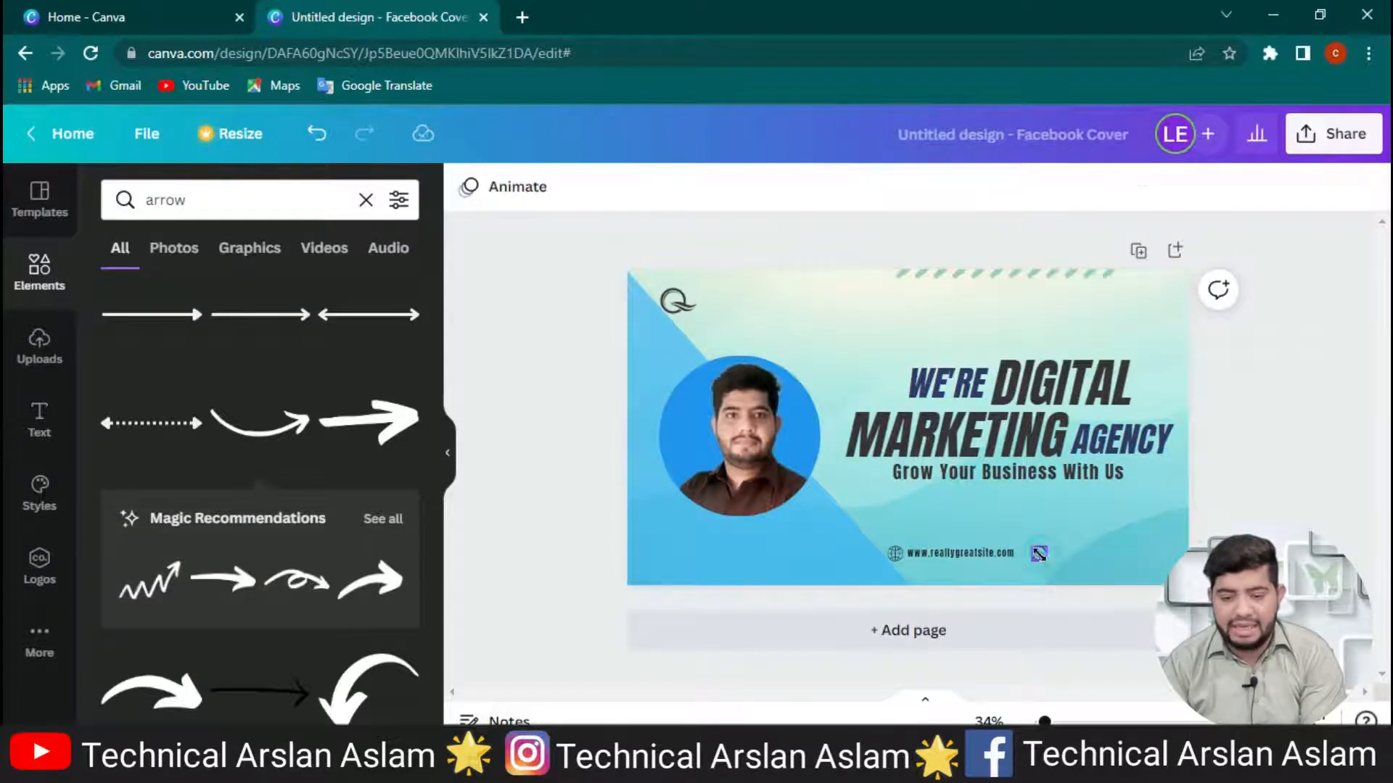
click(1038, 557)
click(1001, 571)
drag(893, 560, 894, 554)
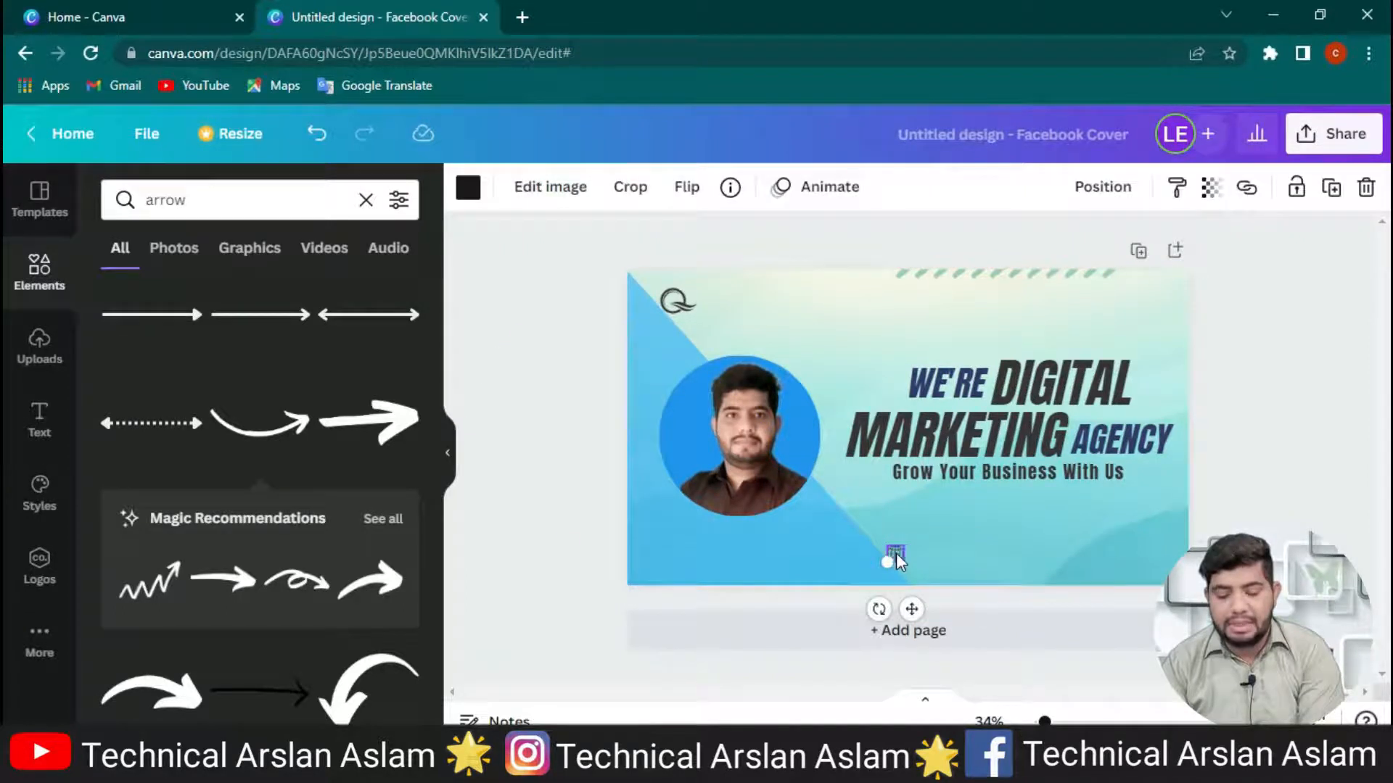
click(910, 566)
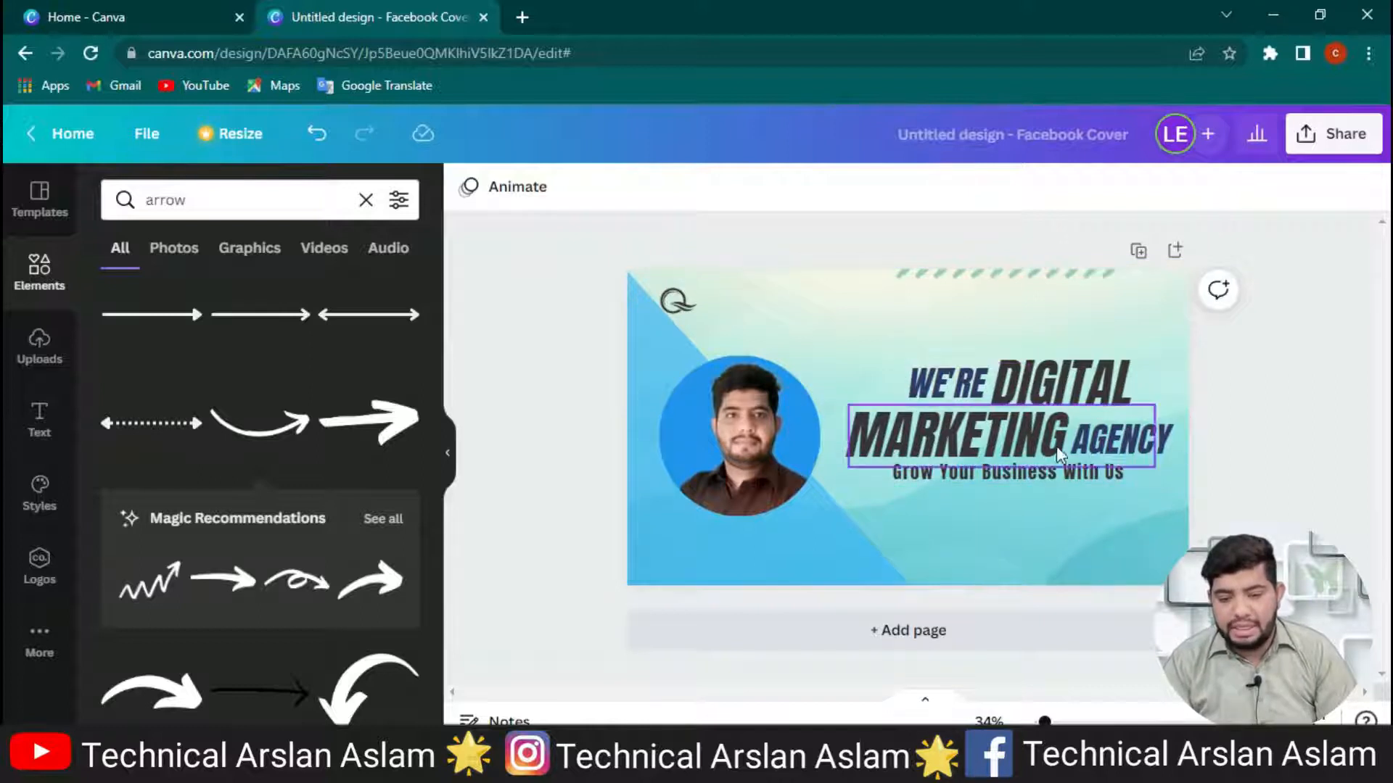
Delete the "Grow Your Business With Us" tagline and all words of the "We're Digital Marketing Agency" headline.
click(1119, 479)
key(Delete)
click(1047, 443)
key(Delete)
click(1059, 410)
key(Delete)
click(913, 391)
key(Delete)
click(1152, 444)
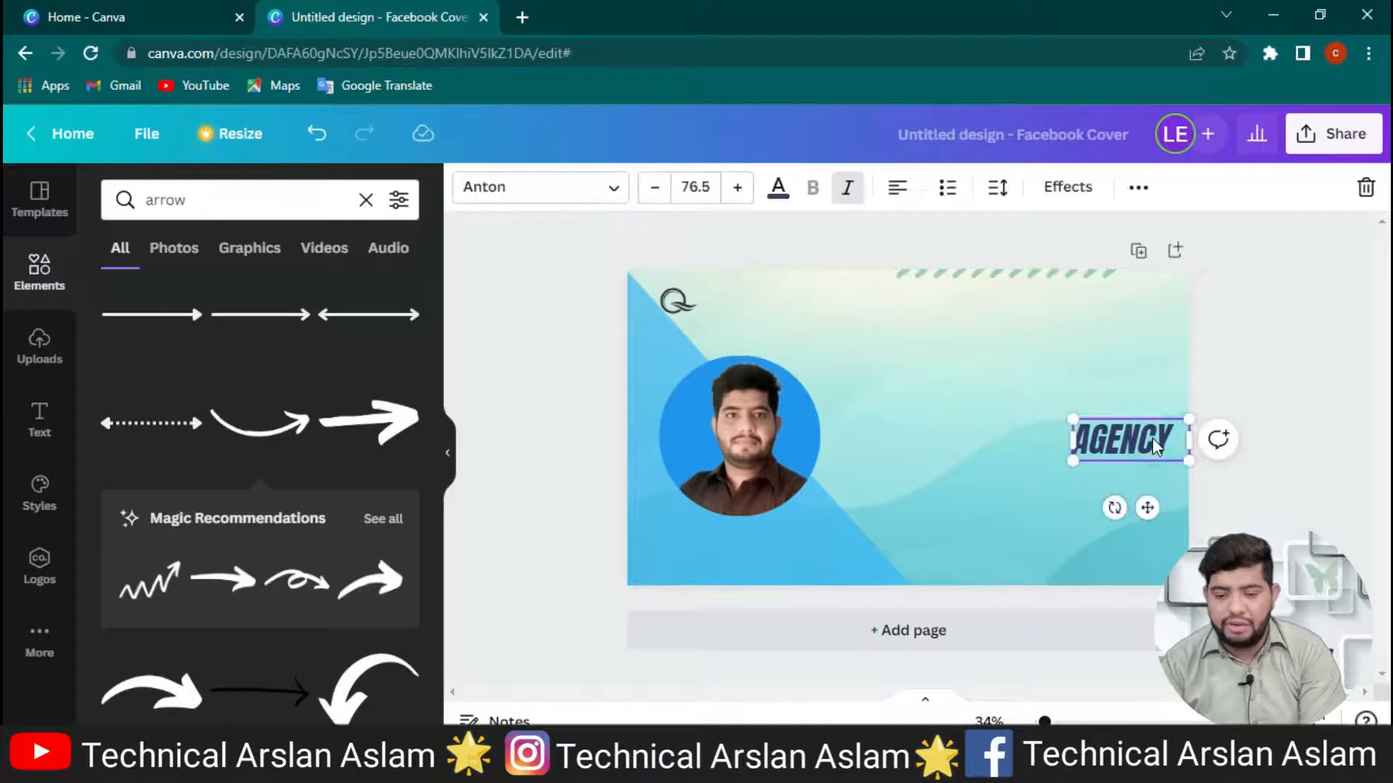
key(Delete)
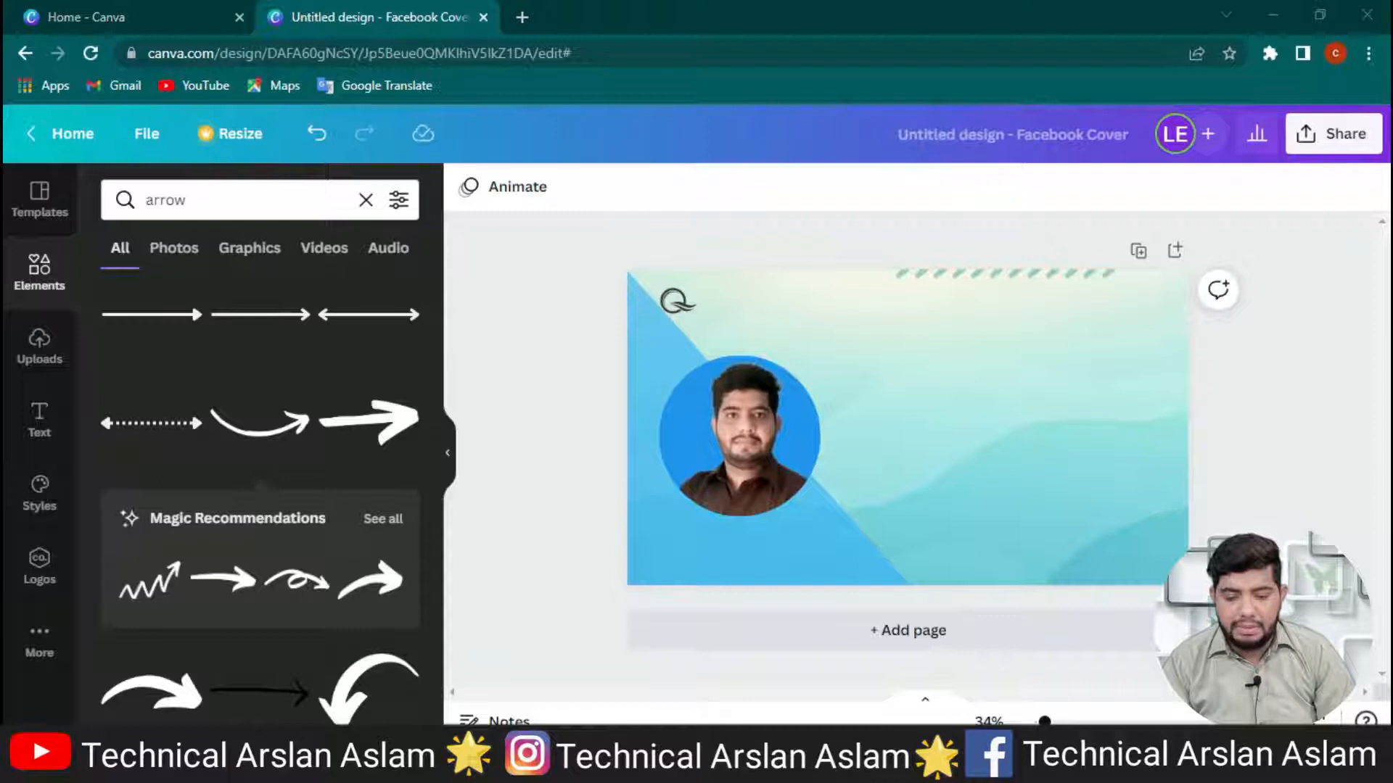
Switch to the Facebook page and copy the page name below its cover area.
key(alt+Tab)
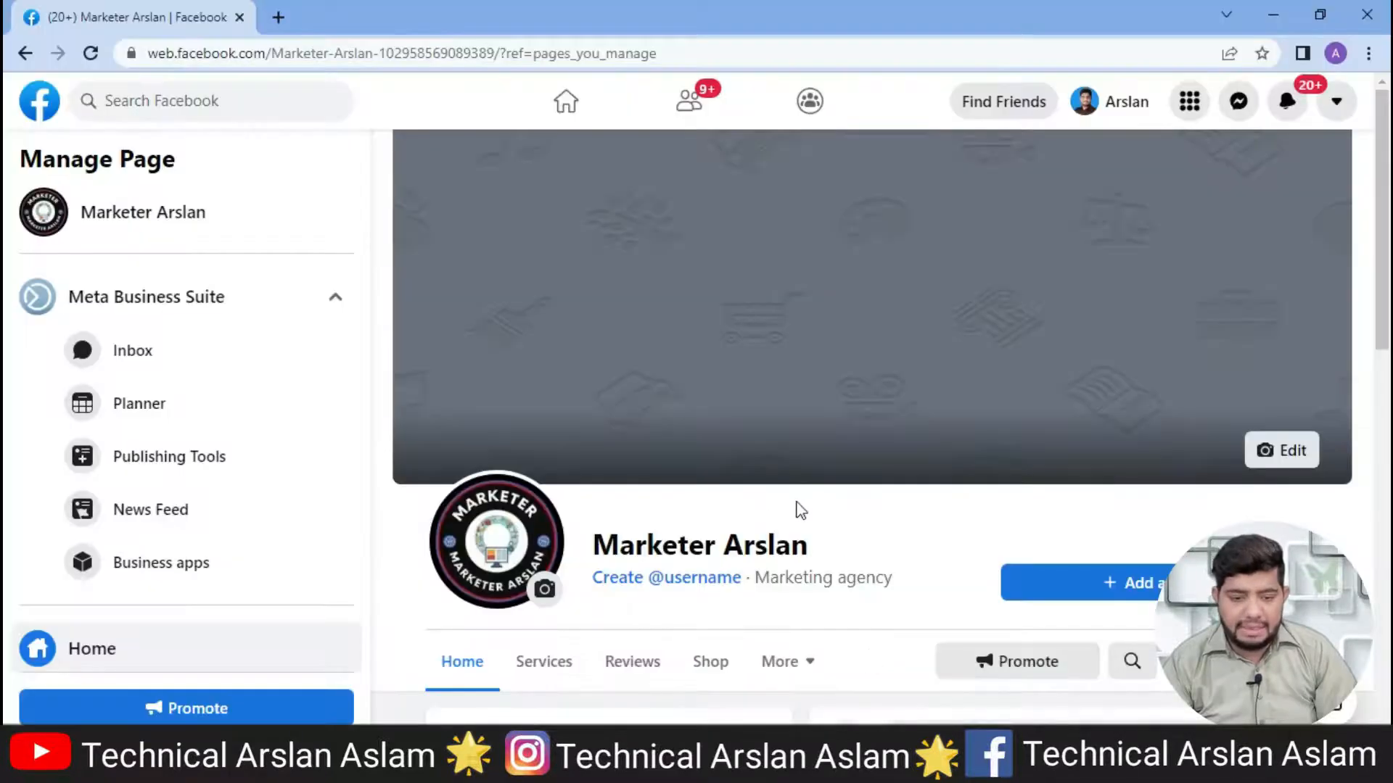
drag(825, 546, 591, 545)
key(ctrl+c)
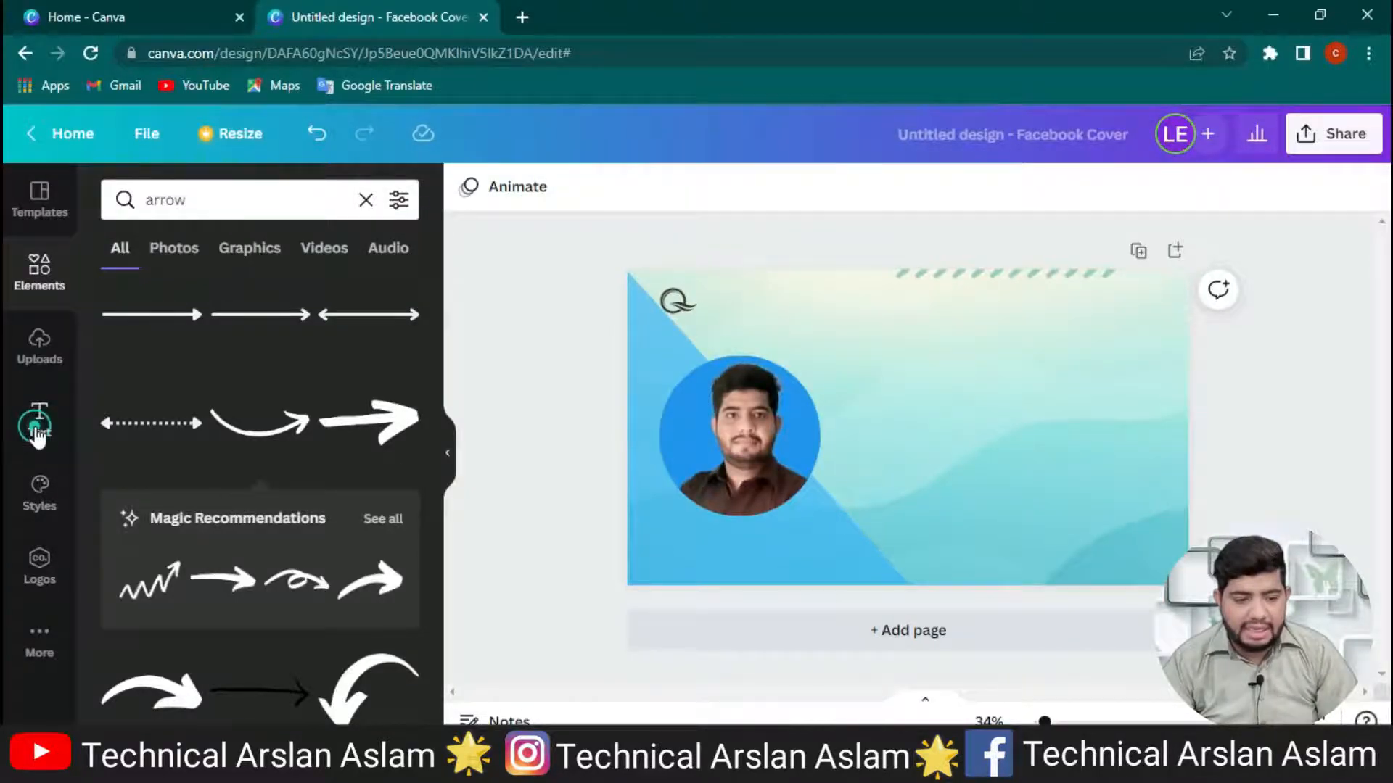
Examine the ready-made font combinations in the text library for a style that suits the page name.
click(38, 434)
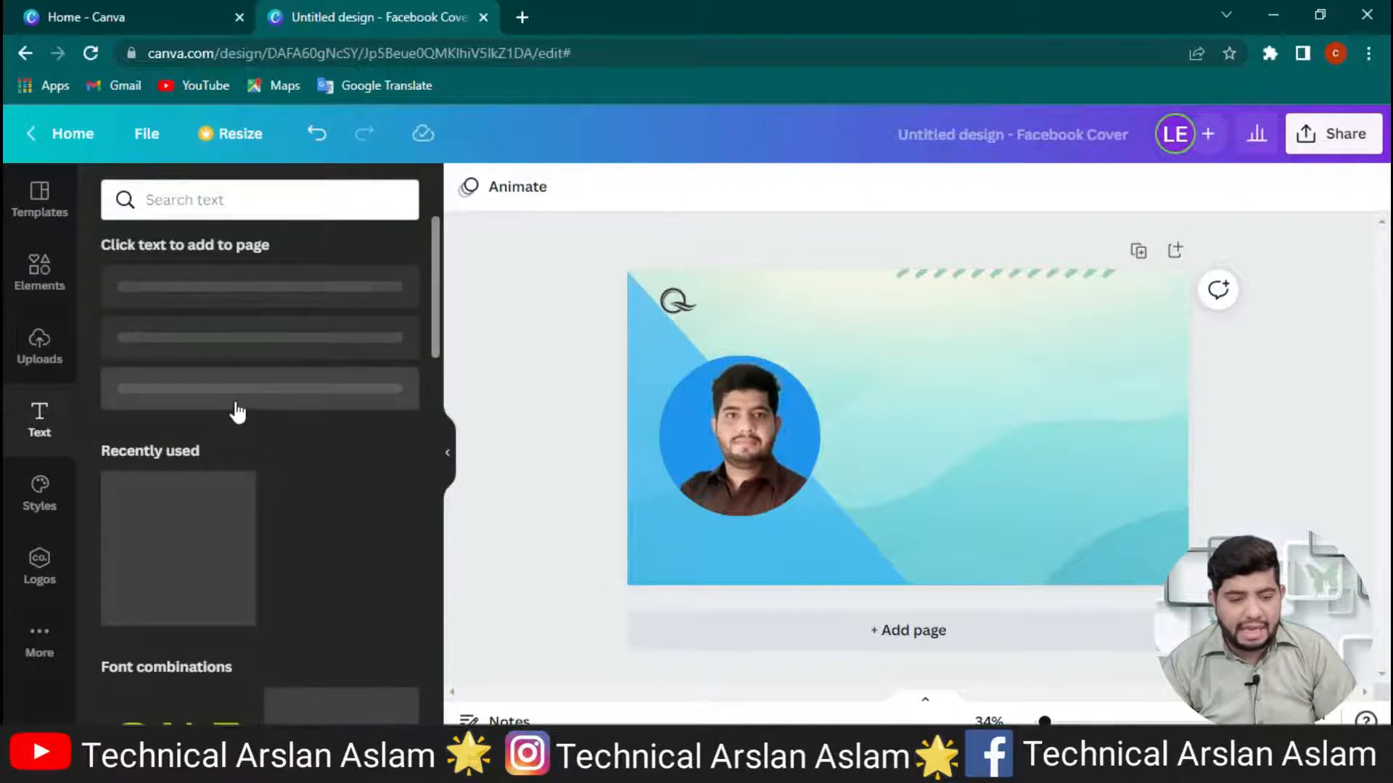
scroll(237, 412, down, 2)
scroll(223, 422, down, 2)
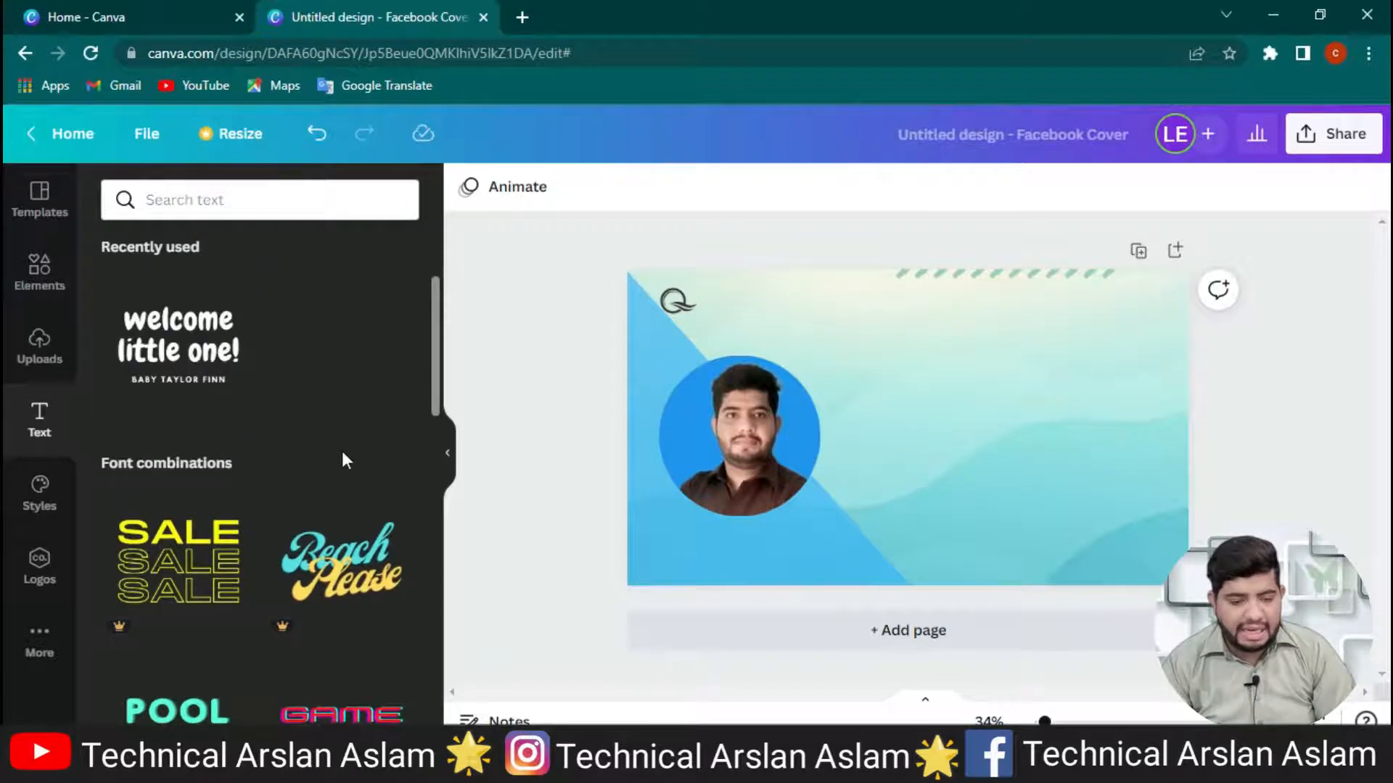
scroll(307, 450, down, 7)
scroll(254, 602, up, 5)
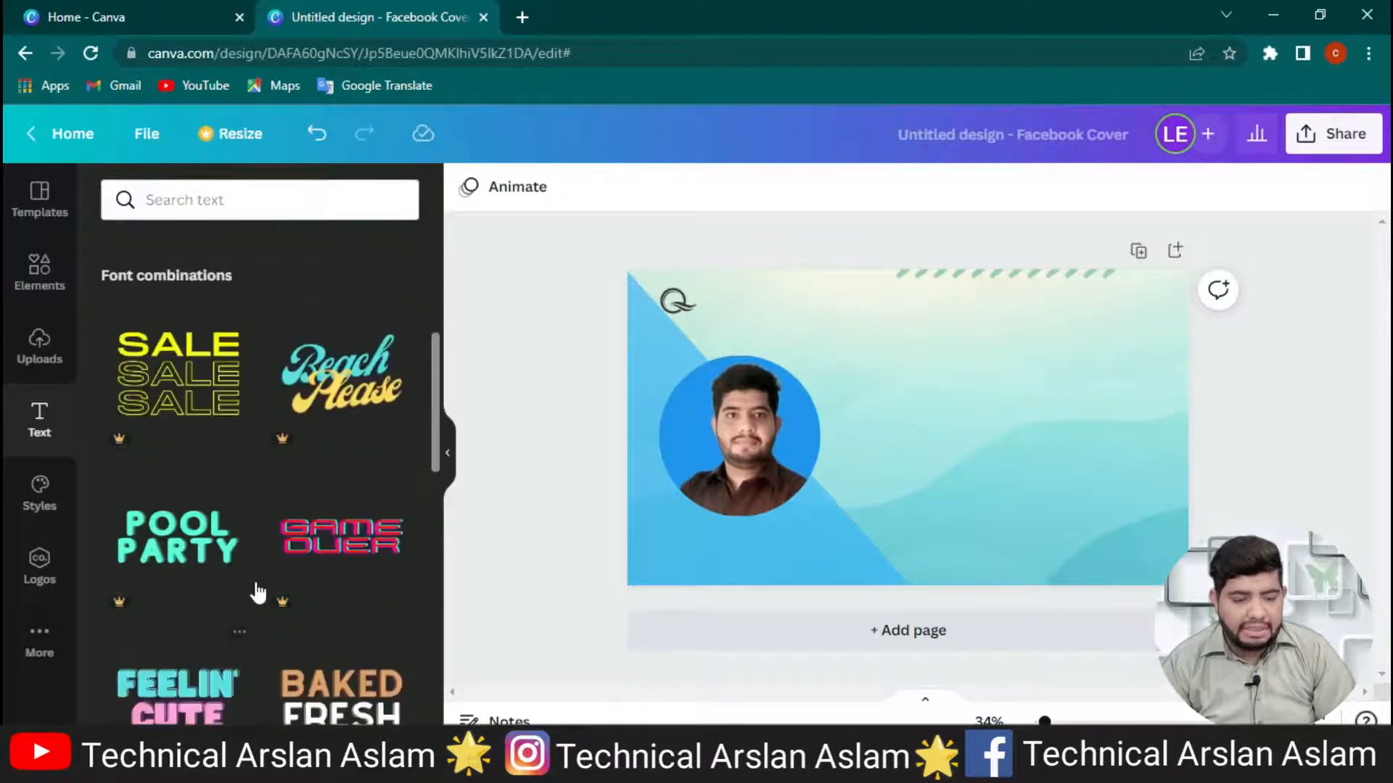
scroll(334, 457, down, 3)
scroll(334, 457, down, 12)
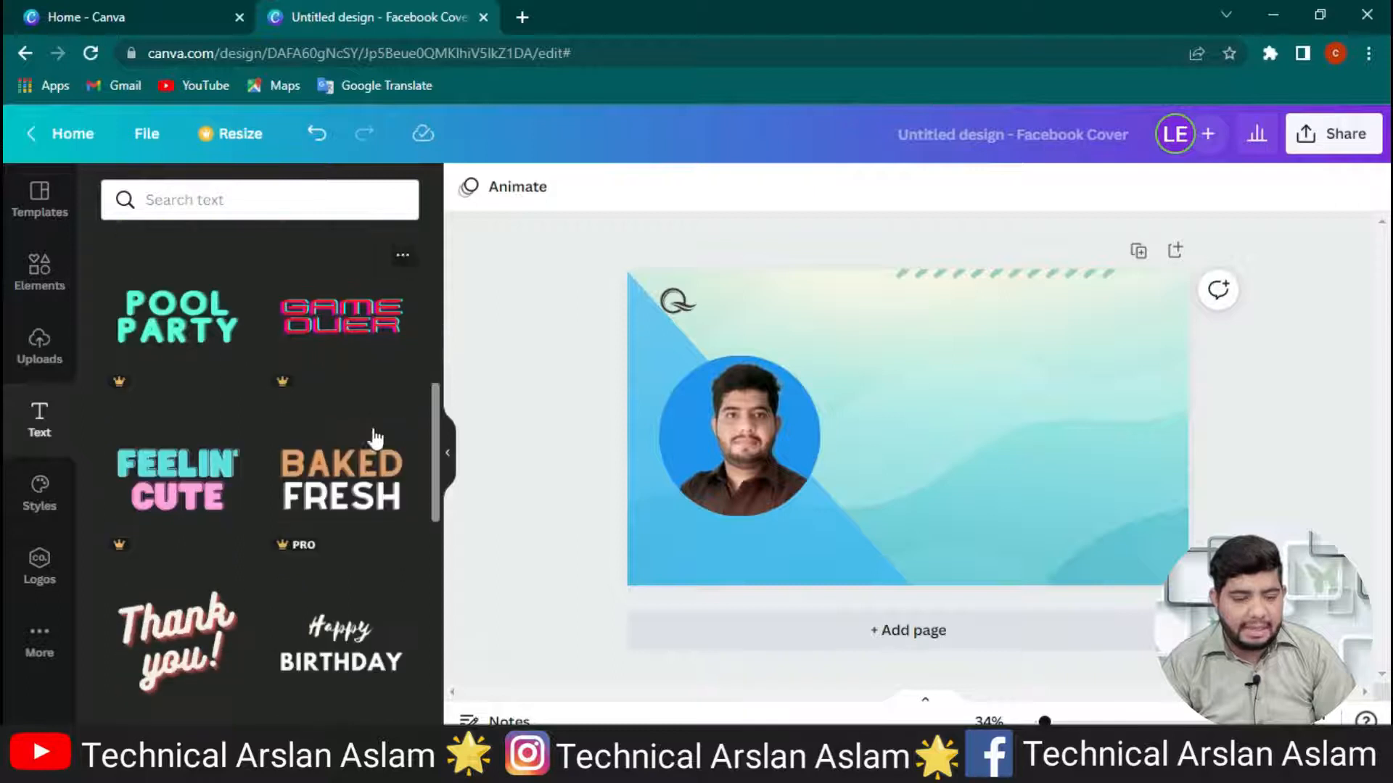
scroll(373, 424, down, 4)
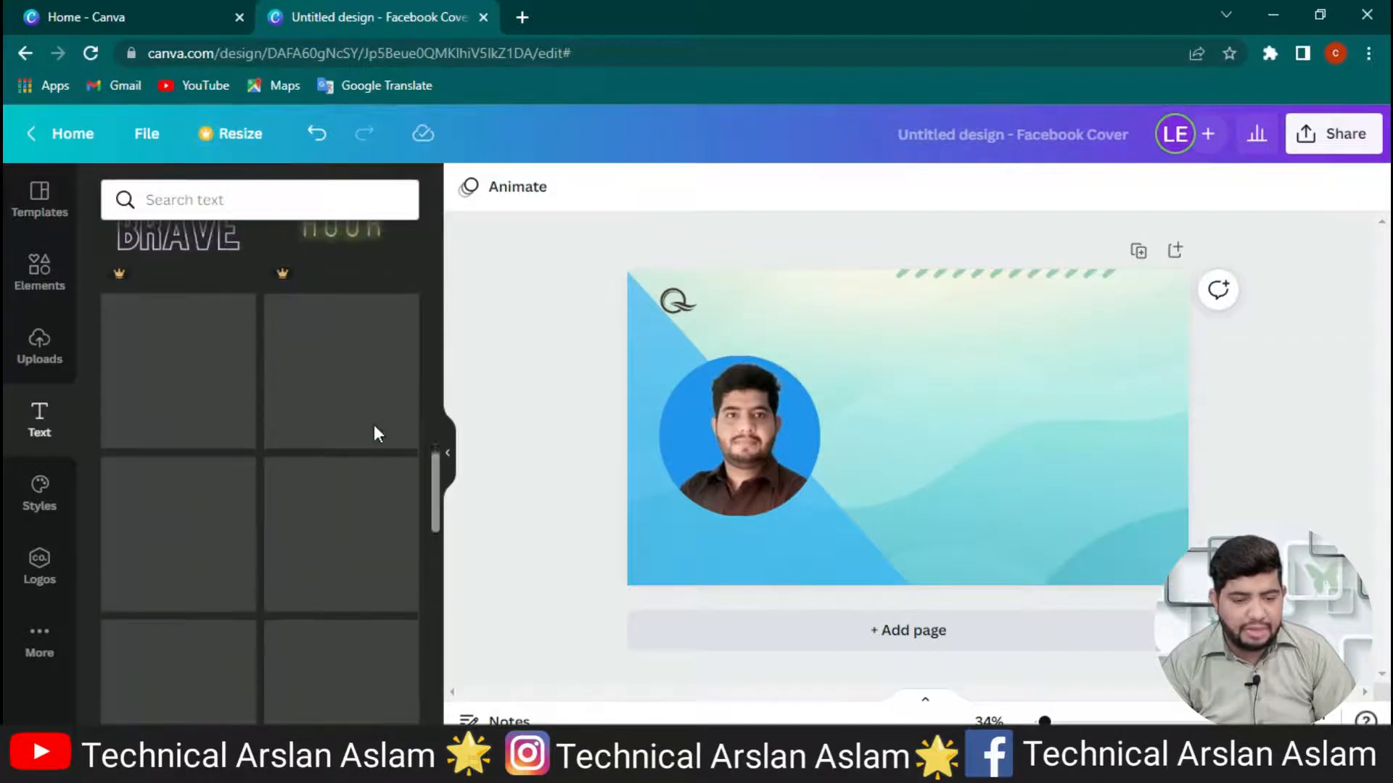
scroll(373, 424, up, 5)
scroll(255, 529, up, 6)
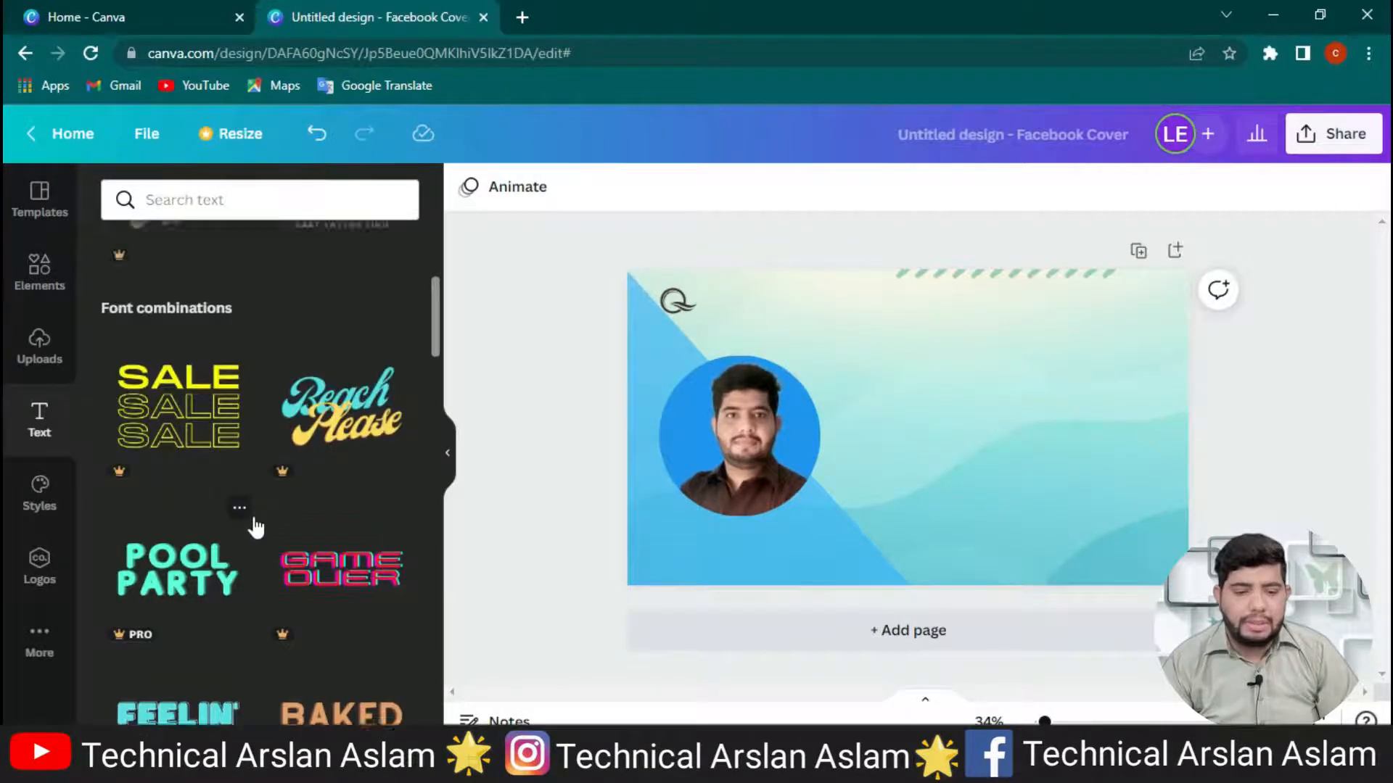
scroll(255, 529, down, 3)
scroll(261, 533, down, 4)
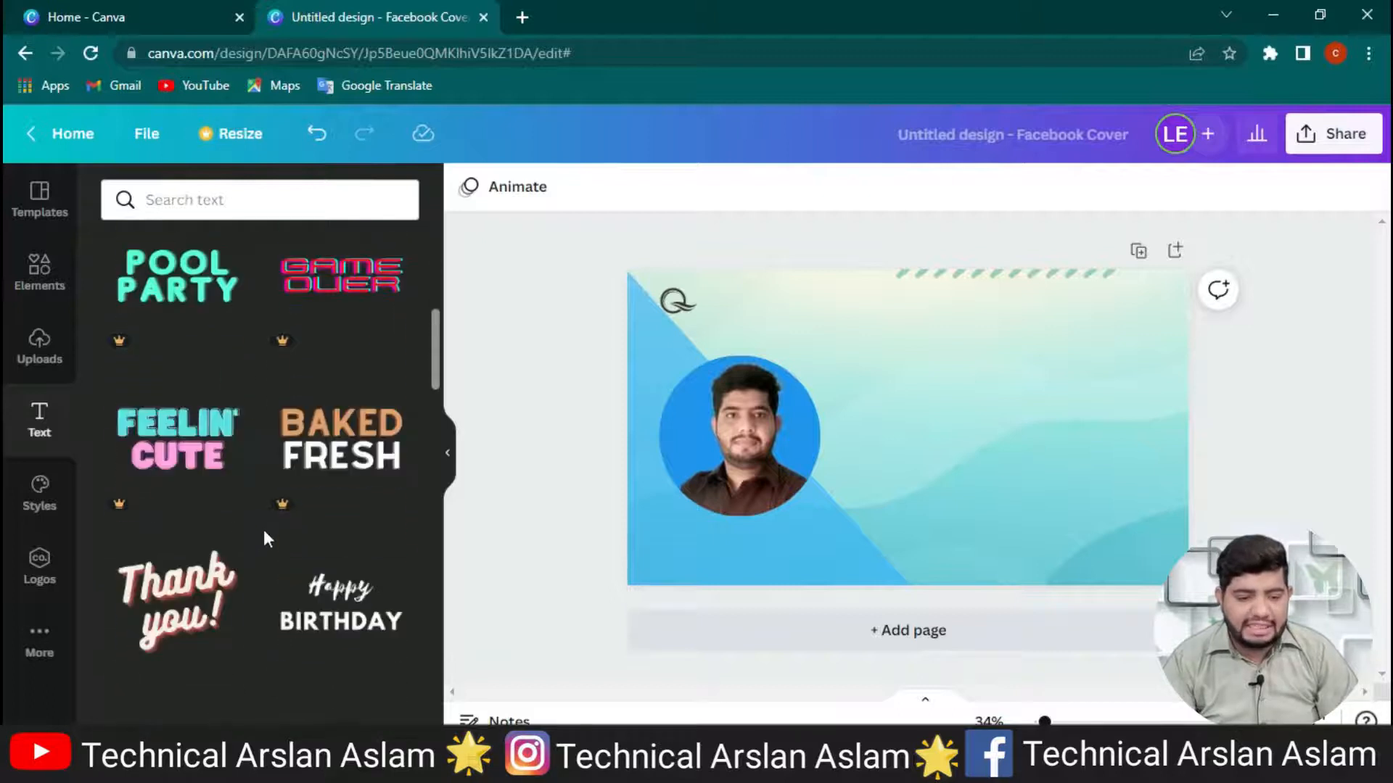
scroll(319, 577, up, 9)
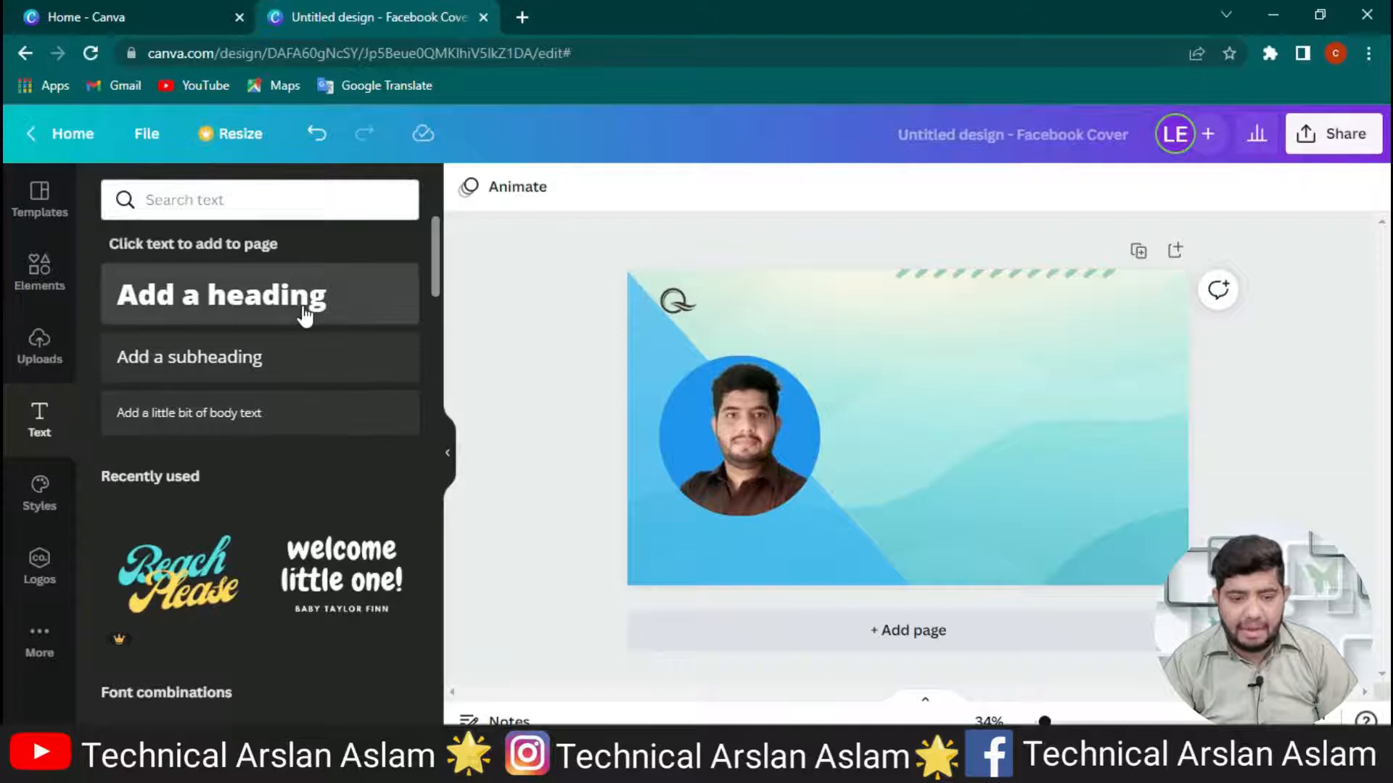
Add a heading beside the circular photo and replace its placeholder text with the copied page name.
drag(305, 315, 1048, 450)
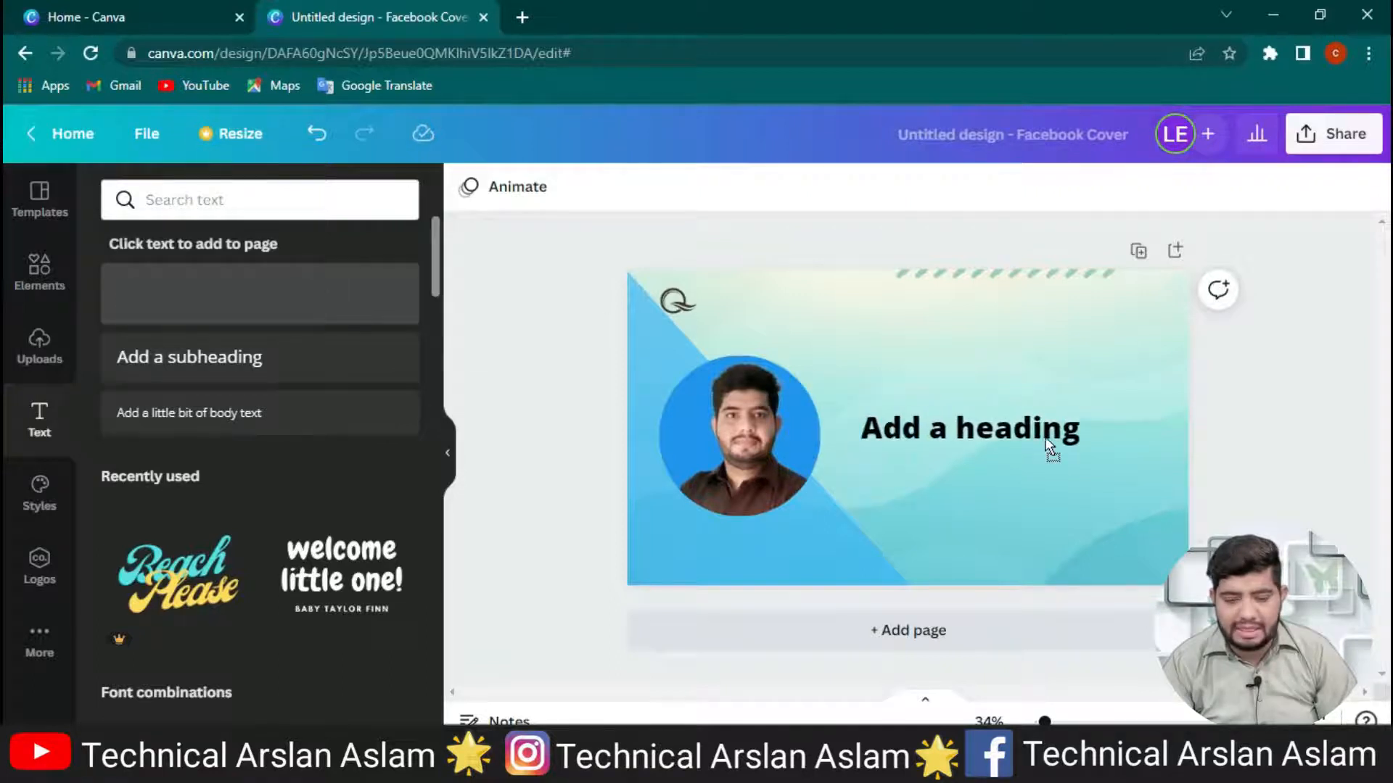
double_click(1024, 432)
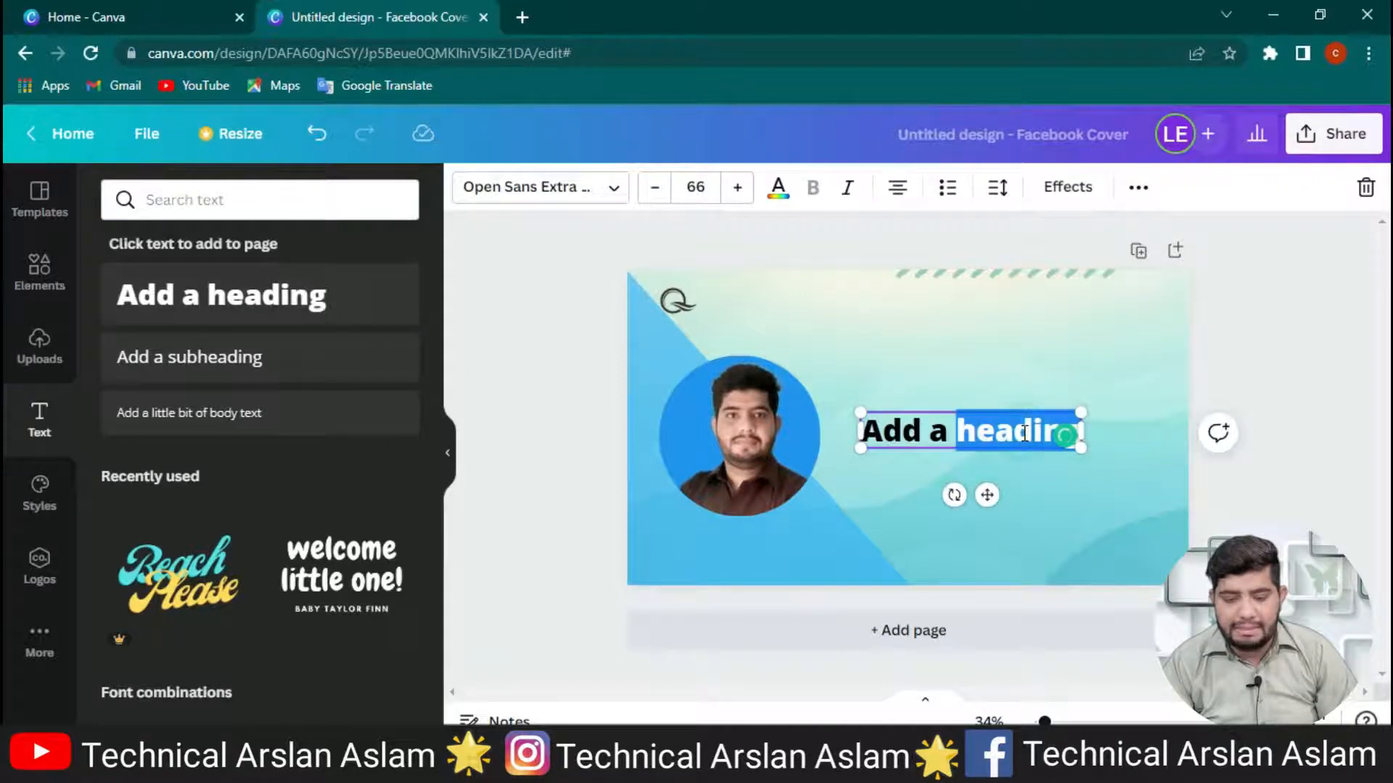
triple_click(1023, 434)
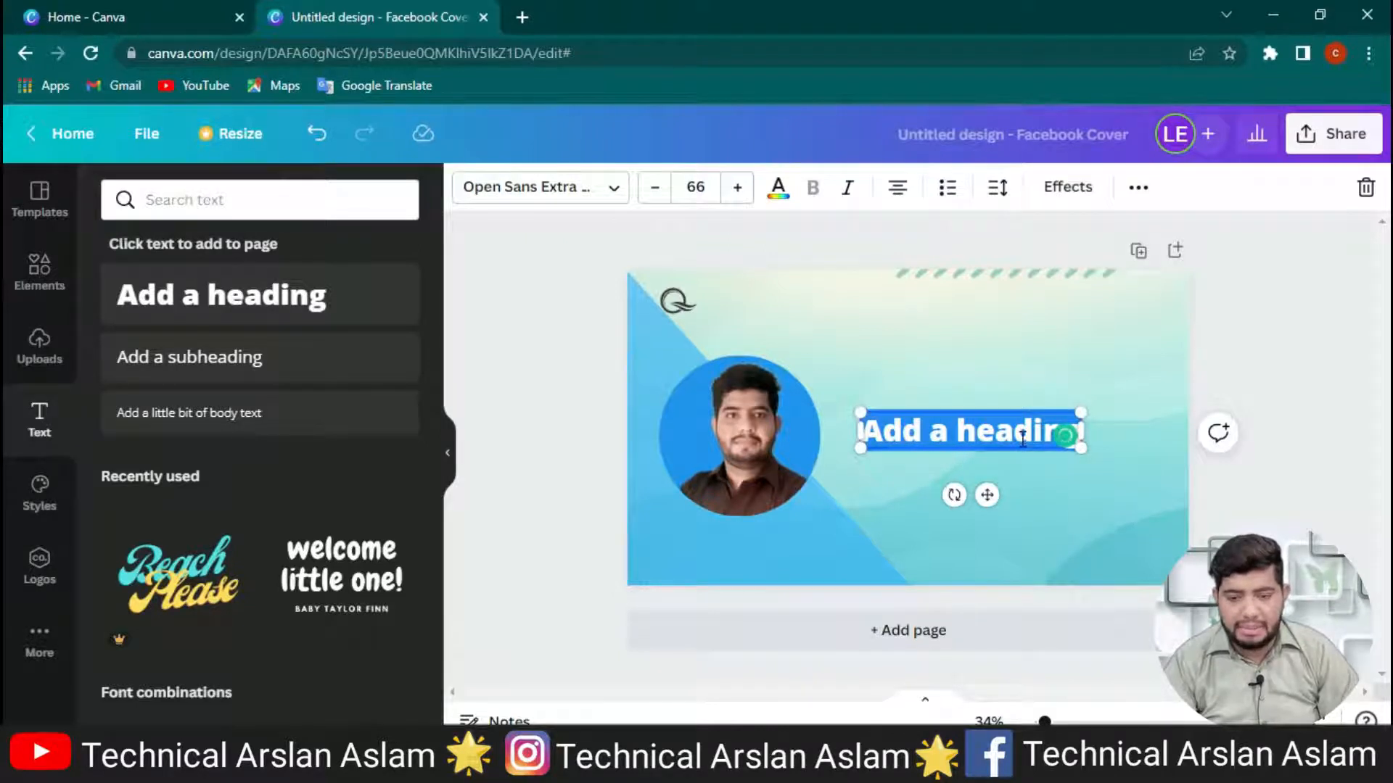
key(ctrl+v)
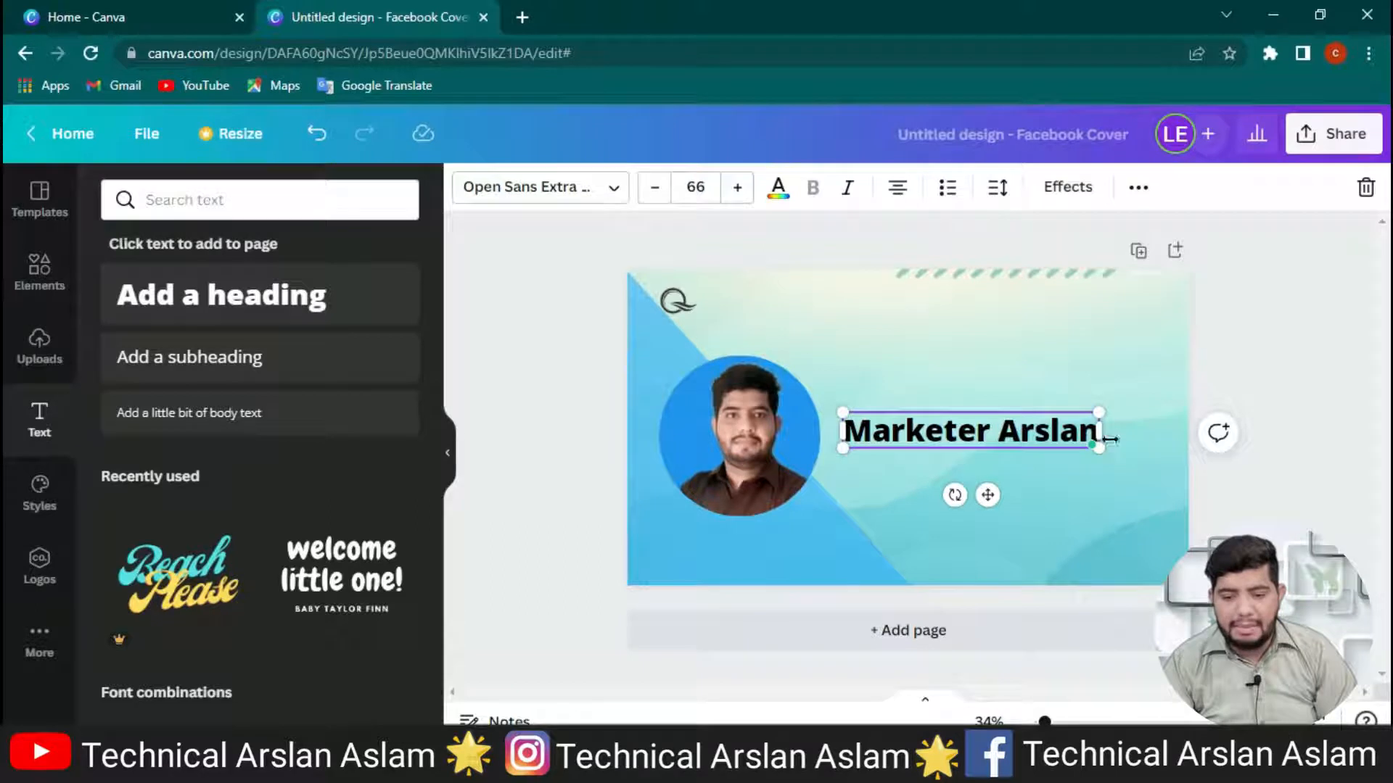